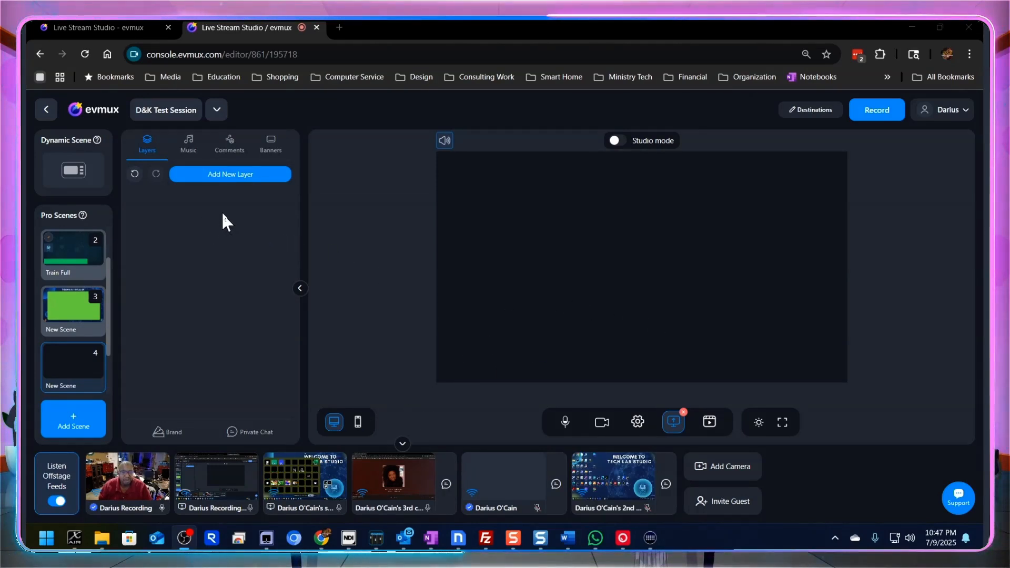
# - Add a Dynamic Grid layer to the empty scene and reshape it into a tall, narrow column along the canvas's right side
pyautogui.click(235, 178)
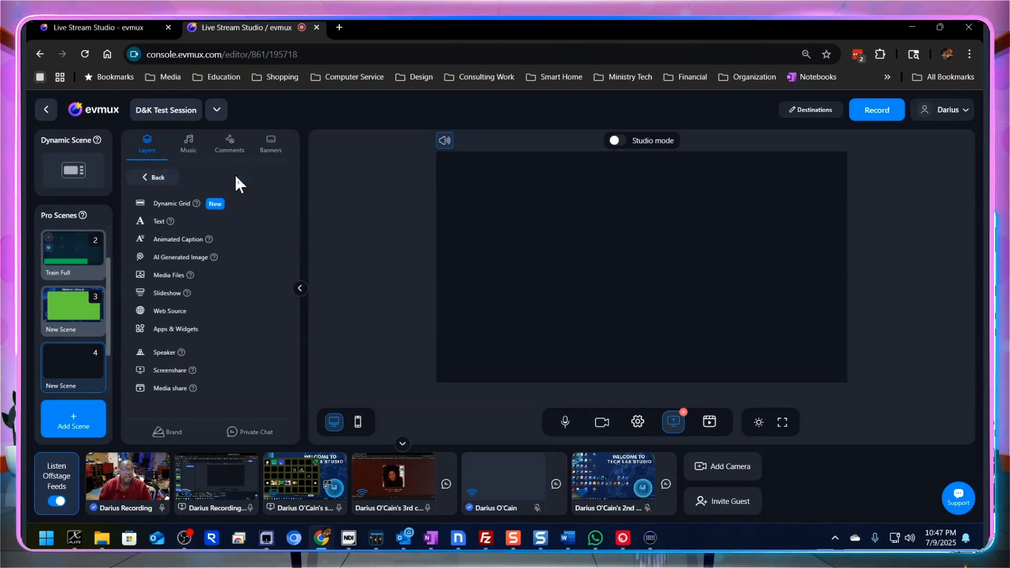
pyautogui.click(175, 205)
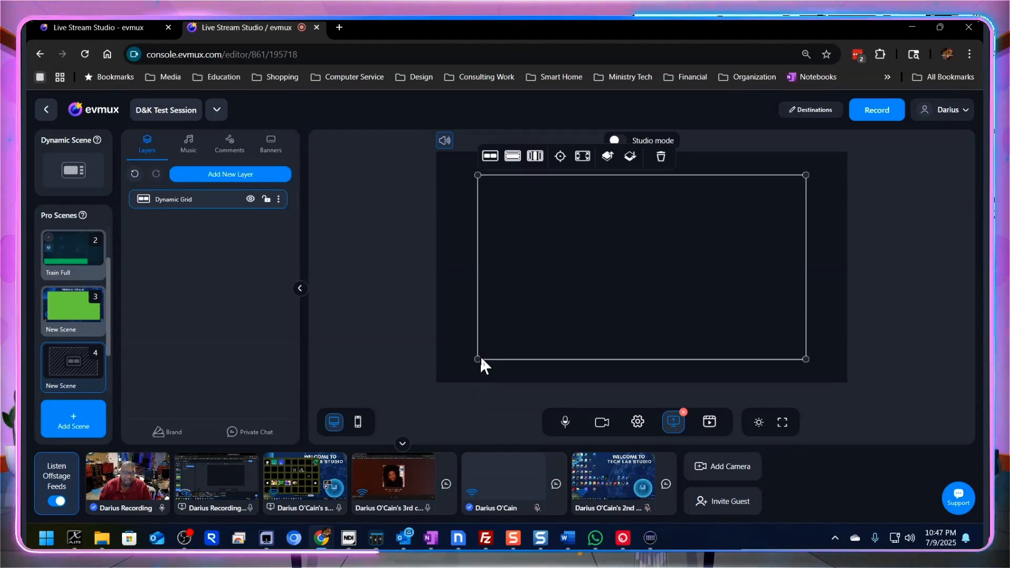
pyautogui.moveTo(478, 359); pyautogui.dragTo(717, 359)
pyautogui.moveTo(763, 302); pyautogui.dragTo(775, 282)
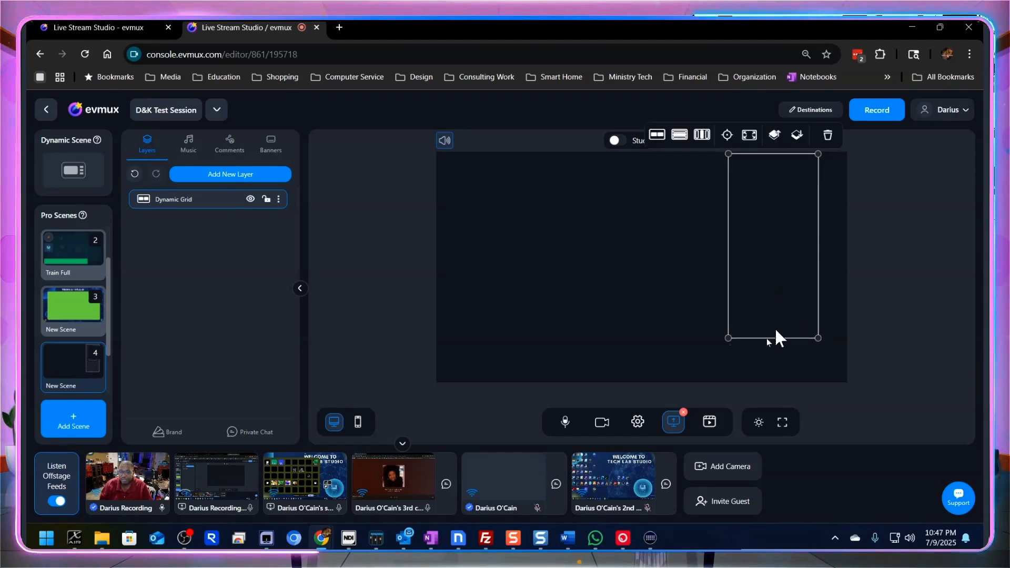
pyautogui.moveTo(817, 337); pyautogui.dragTo(837, 371)
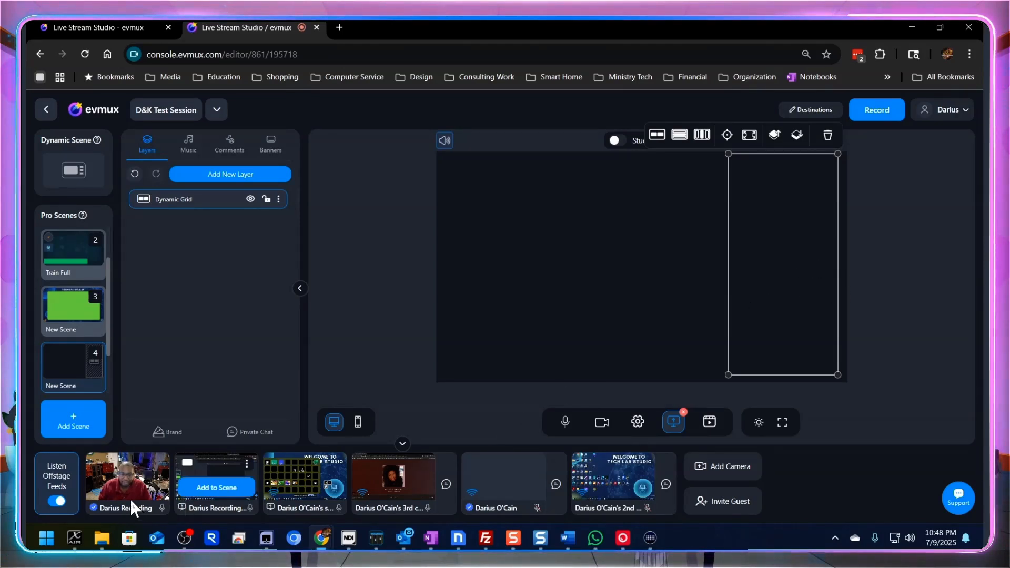
# - Add all six offstage camera and screen feeds to the scene so they fill the dynamic grid
pyautogui.moveTo(415, 485)
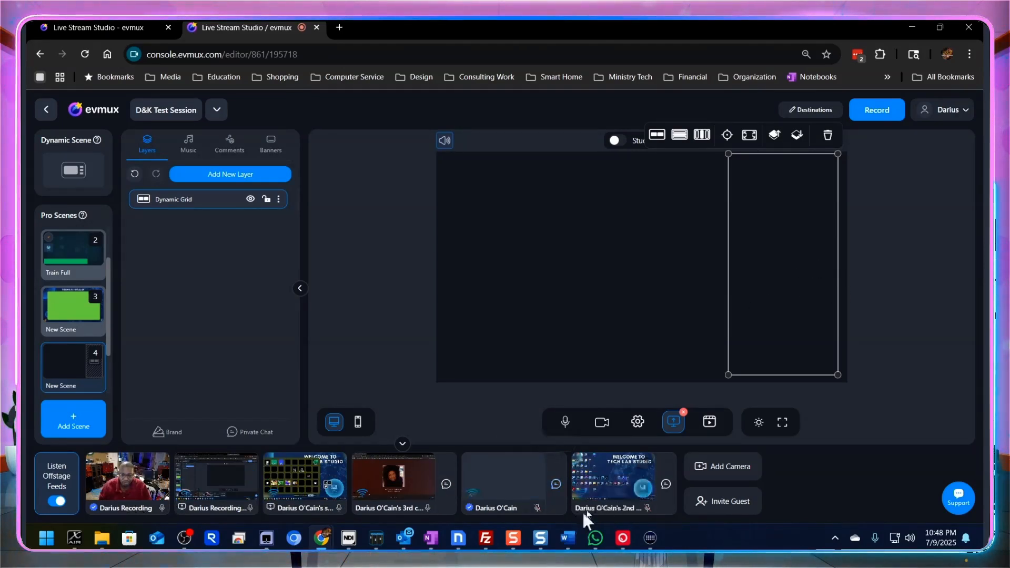
pyautogui.moveTo(270, 509)
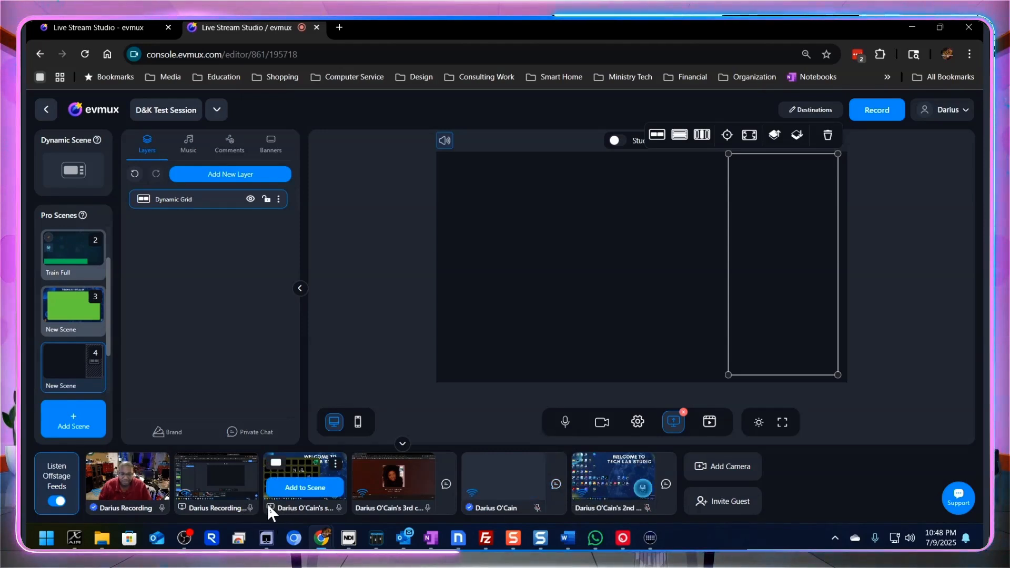
pyautogui.moveTo(128, 501)
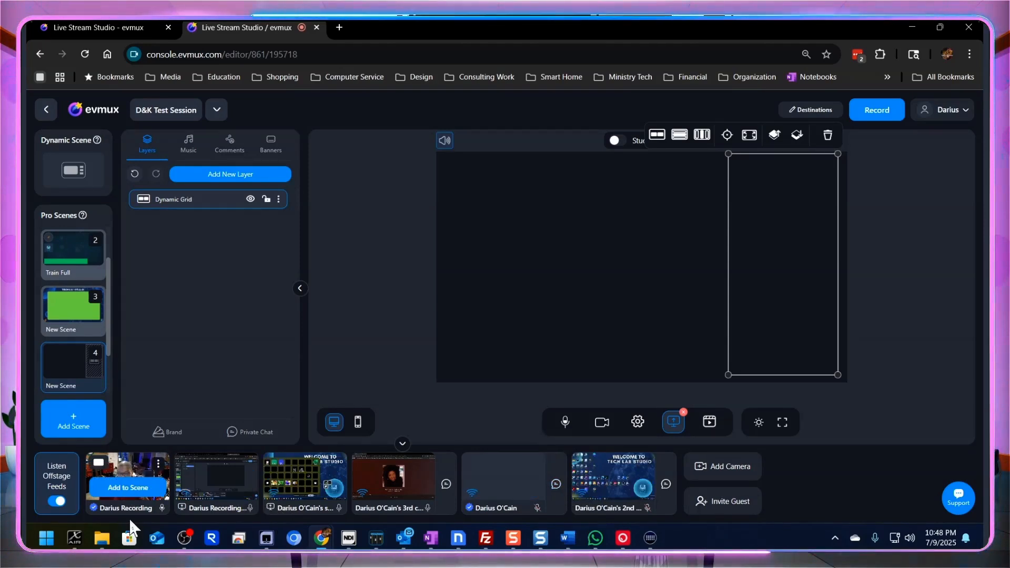
pyautogui.click(129, 488)
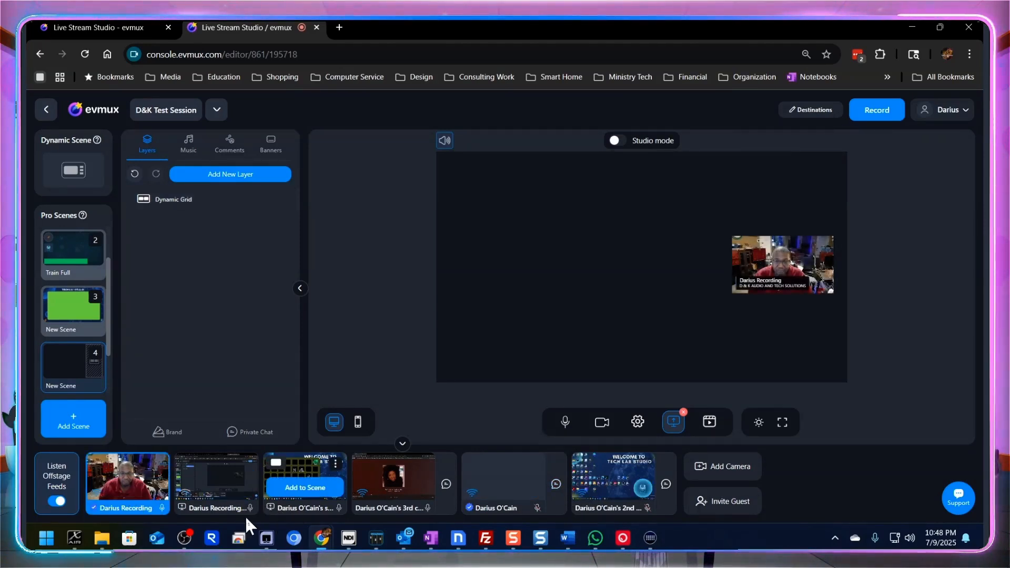
pyautogui.moveTo(227, 500)
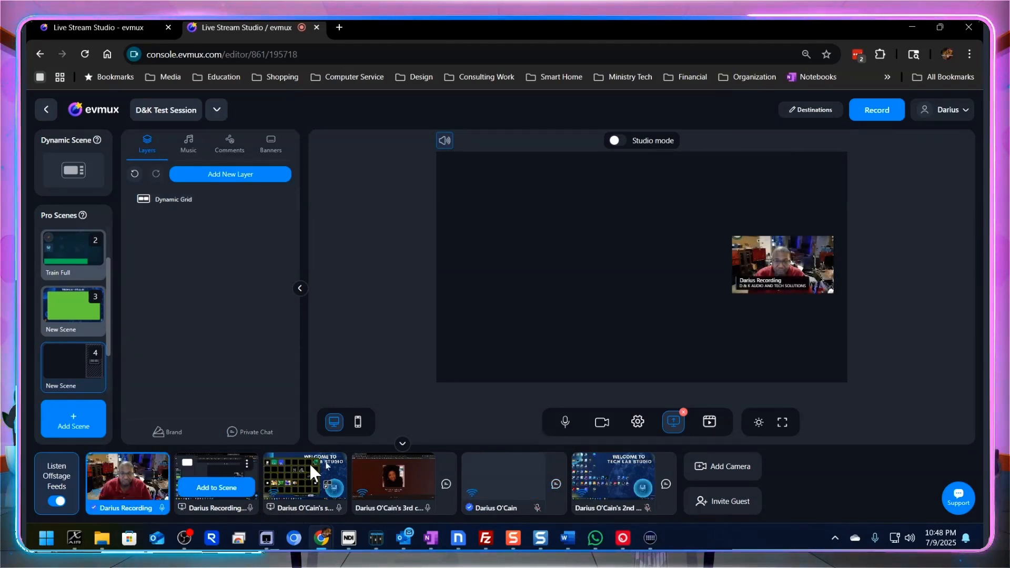
pyautogui.click(218, 489)
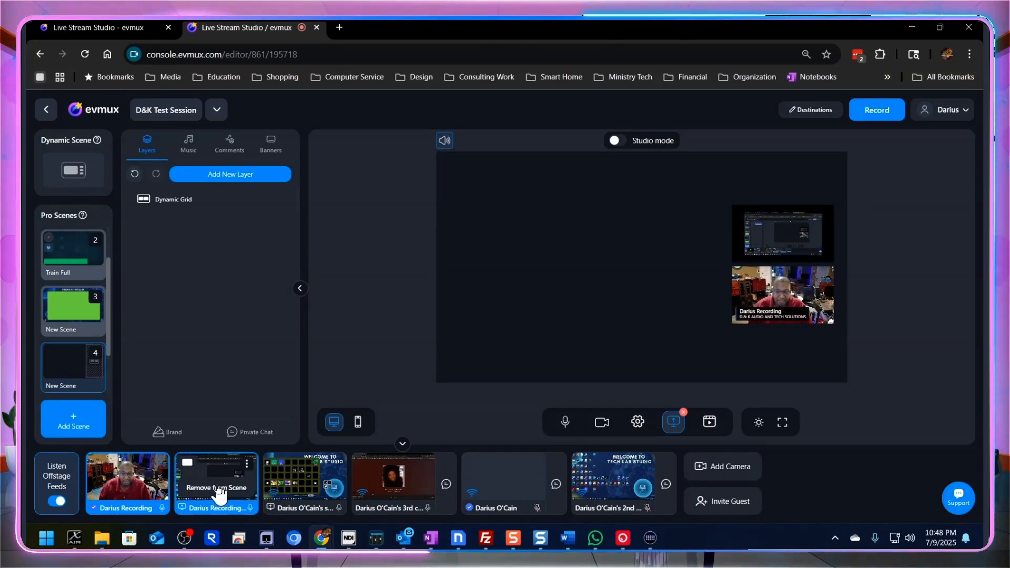
pyautogui.moveTo(294, 492)
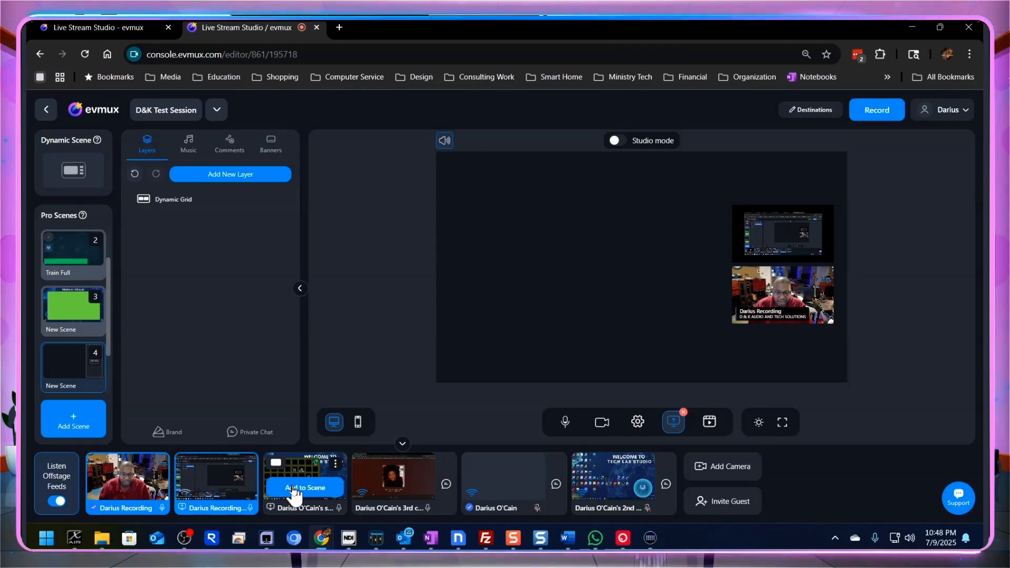
pyautogui.click(293, 490)
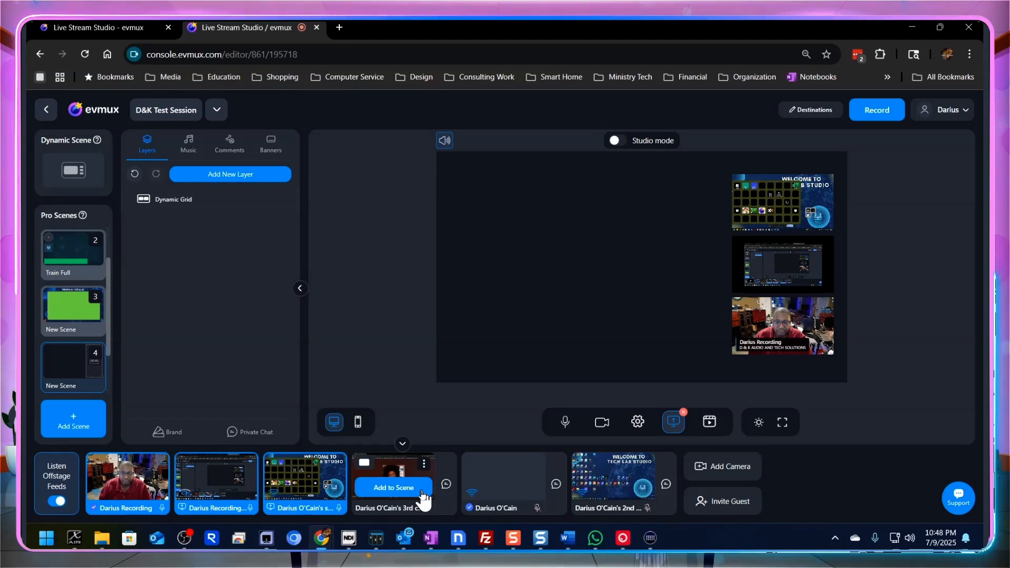
pyautogui.click(421, 493)
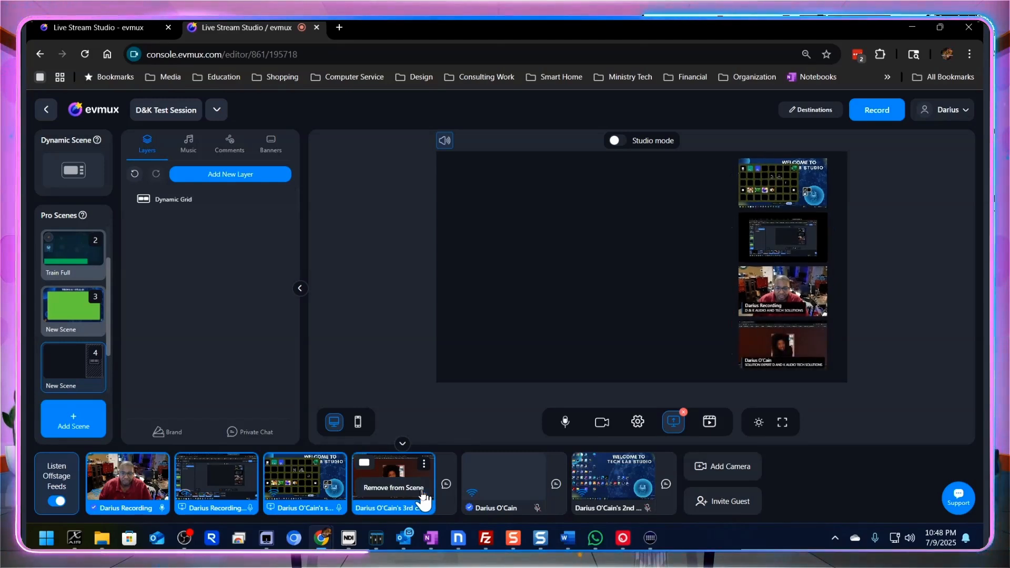
pyautogui.moveTo(513, 495)
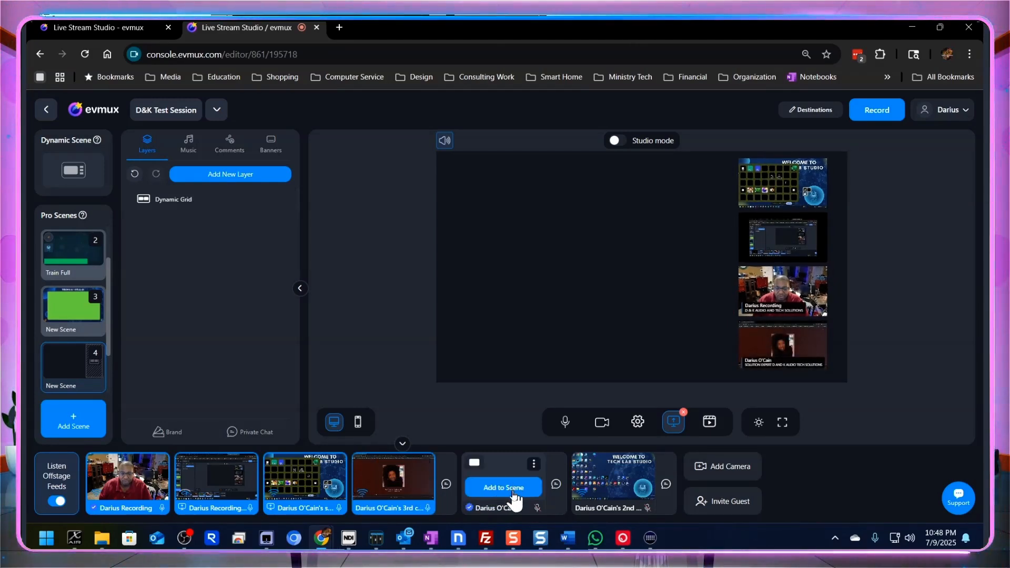
pyautogui.click(513, 492)
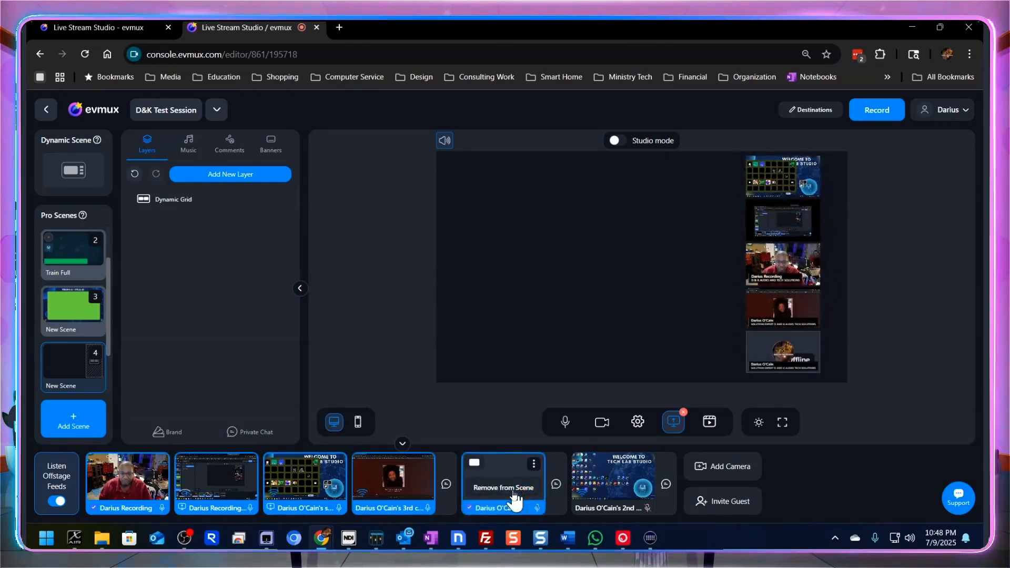
pyautogui.moveTo(621, 495)
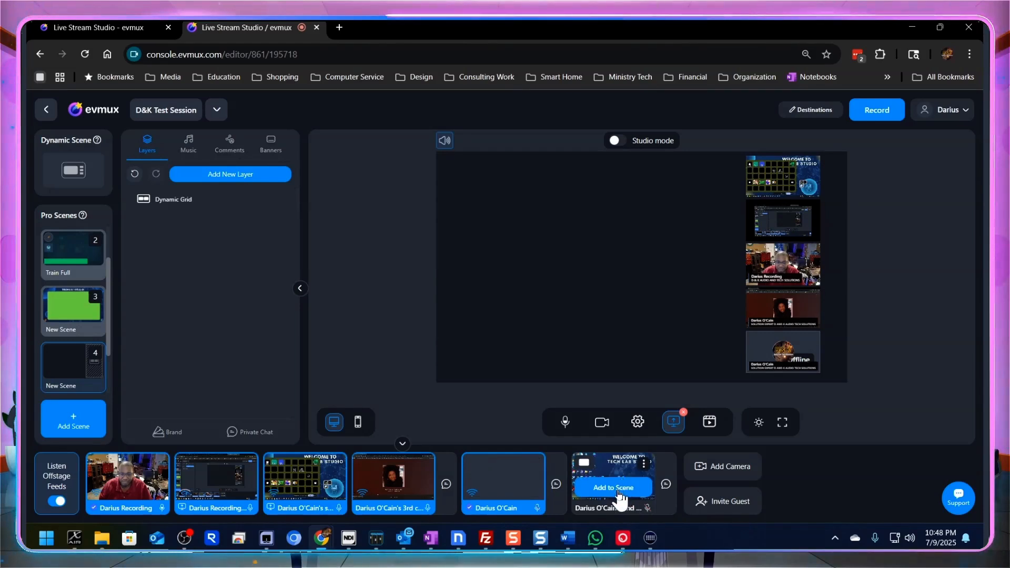
pyautogui.click(618, 490)
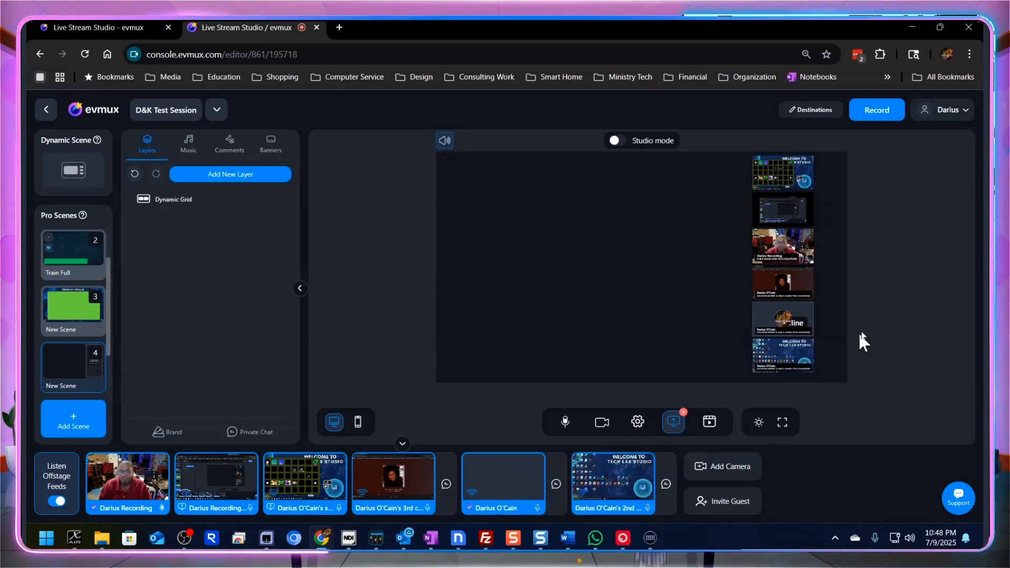
# - Widen the dynamic grid toward the canvas centre so its feeds arrange in two columns of three
pyautogui.moveTo(790, 285)
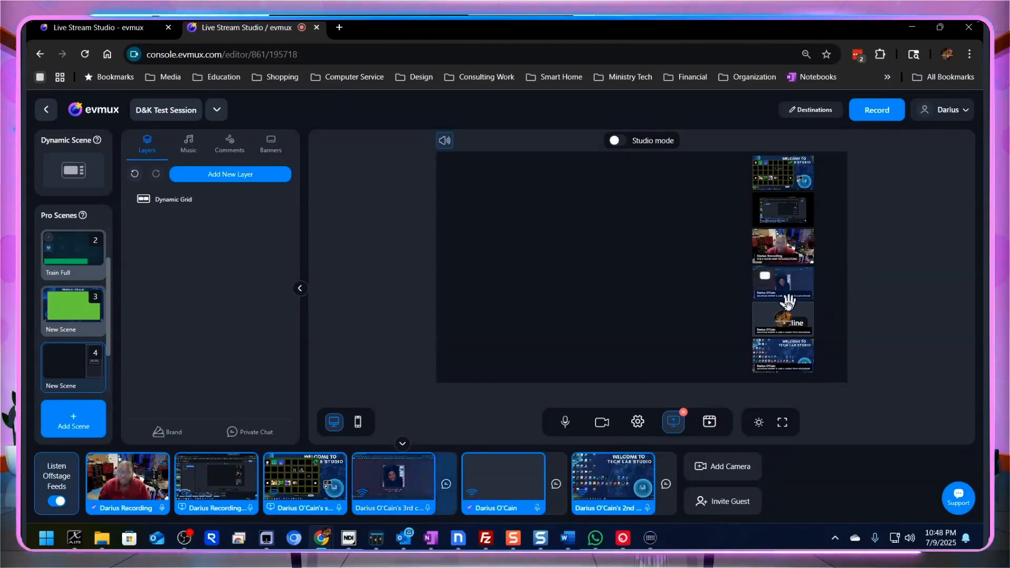
pyautogui.click(789, 276)
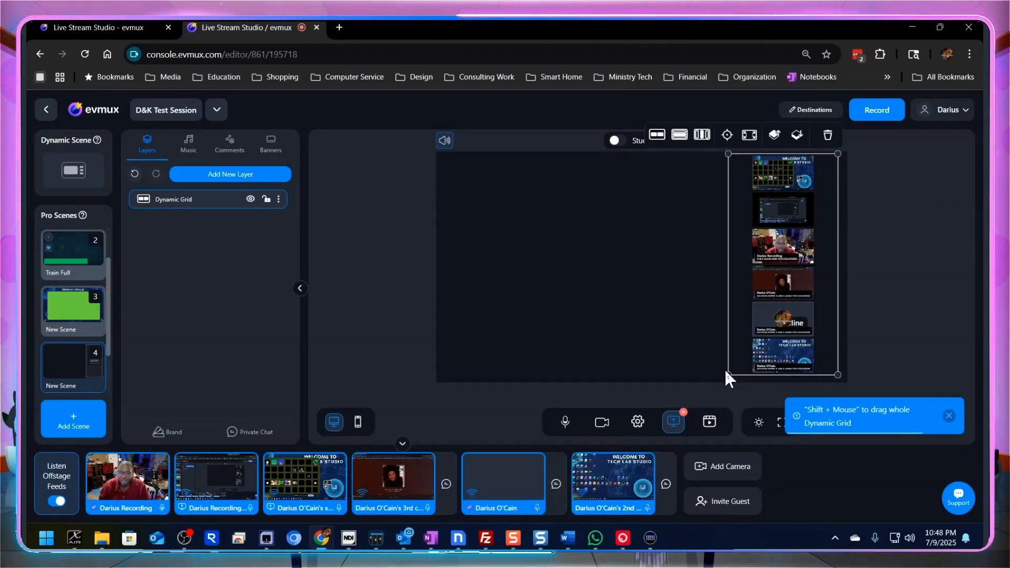
pyautogui.moveTo(728, 374); pyautogui.dragTo(680, 374)
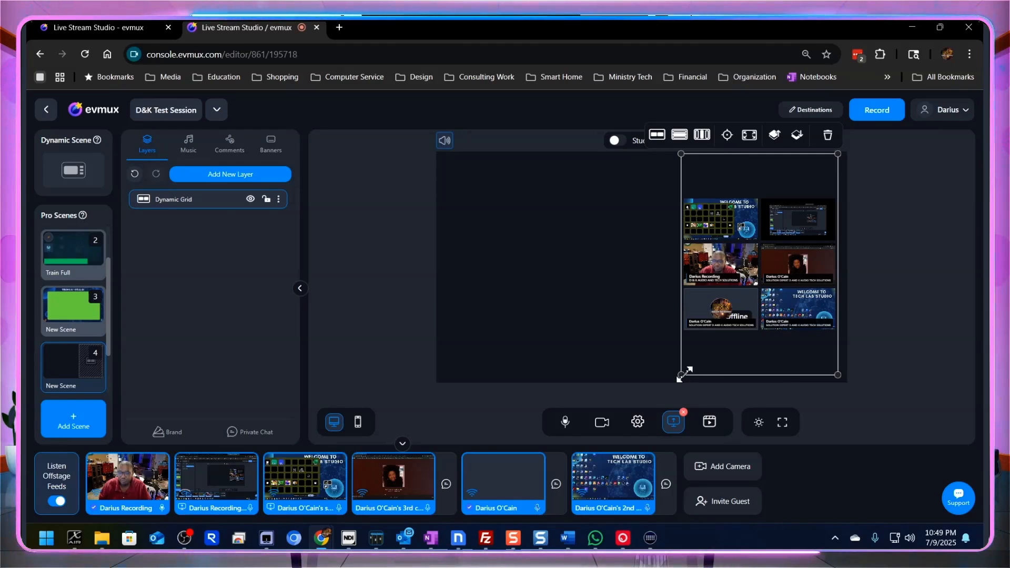
pyautogui.moveTo(686, 373); pyautogui.dragTo(688, 373)
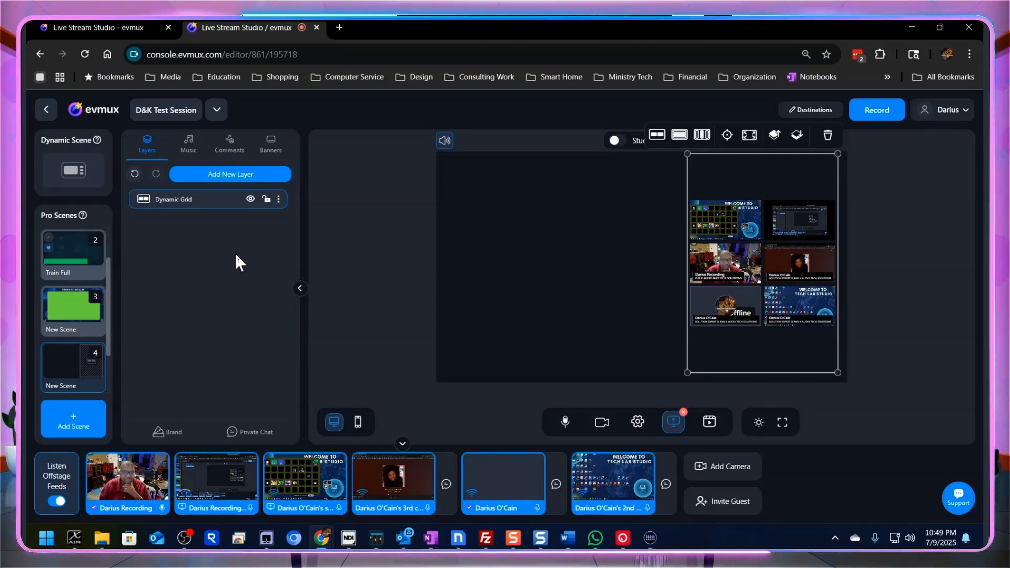
# - Start a new slideshow layer and name it Slide Test
pyautogui.click(235, 179)
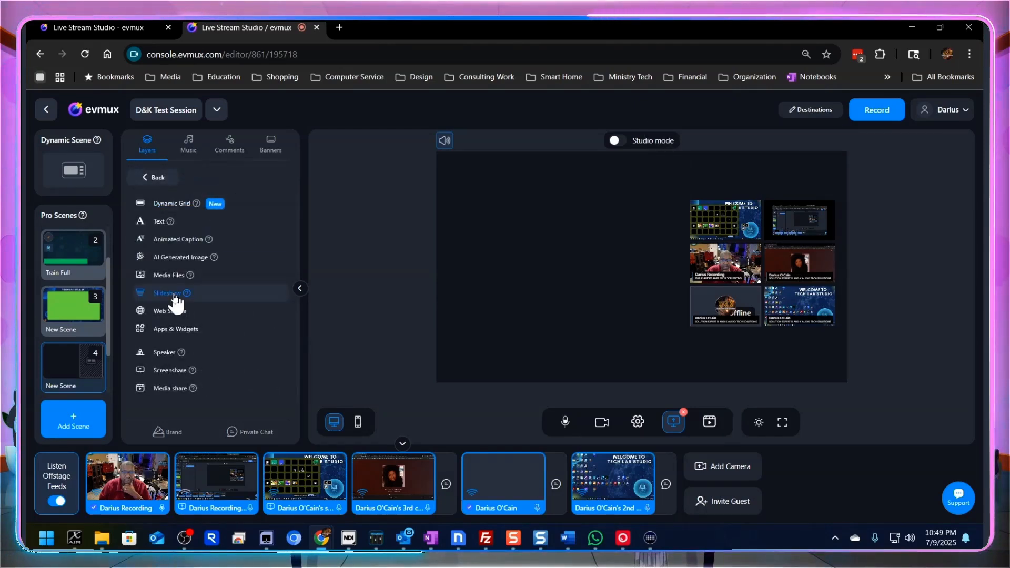
pyautogui.click(175, 300)
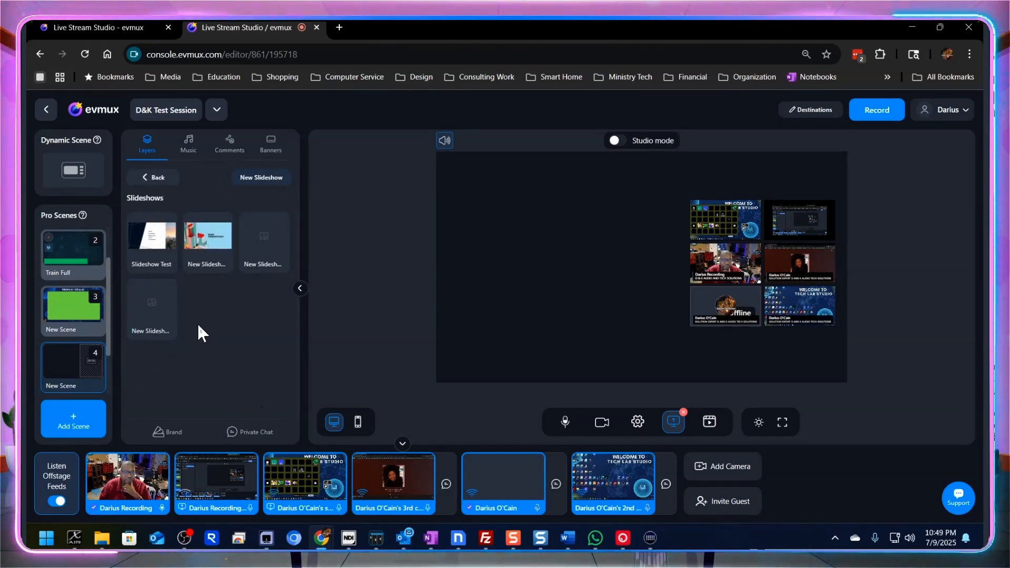
pyautogui.click(264, 179)
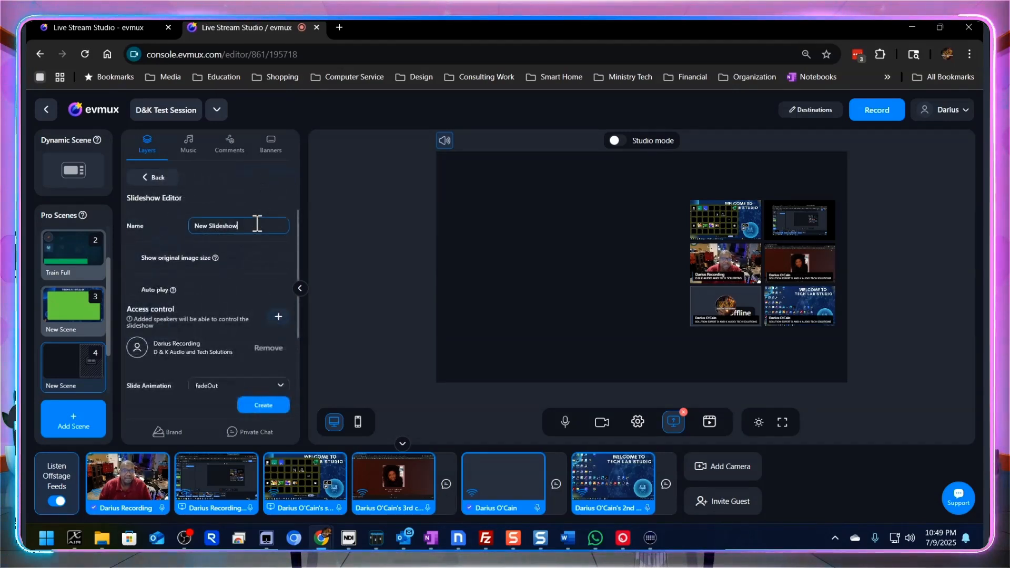
pyautogui.press('BackSpace')
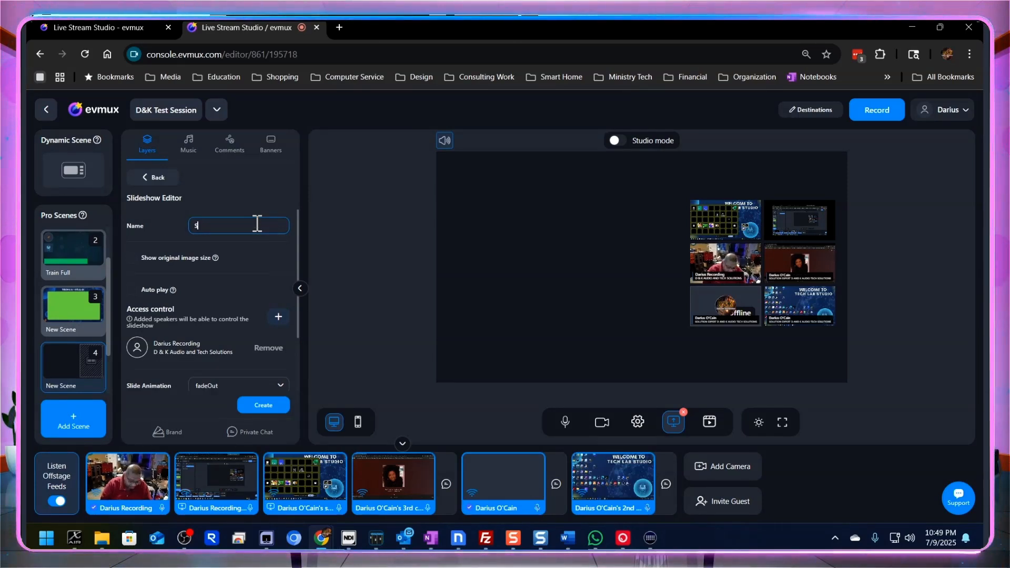
# - Add the first seven uploaded photos from the media files as slides and create the slideshow
pyautogui.scroll(-2, 269, 390)
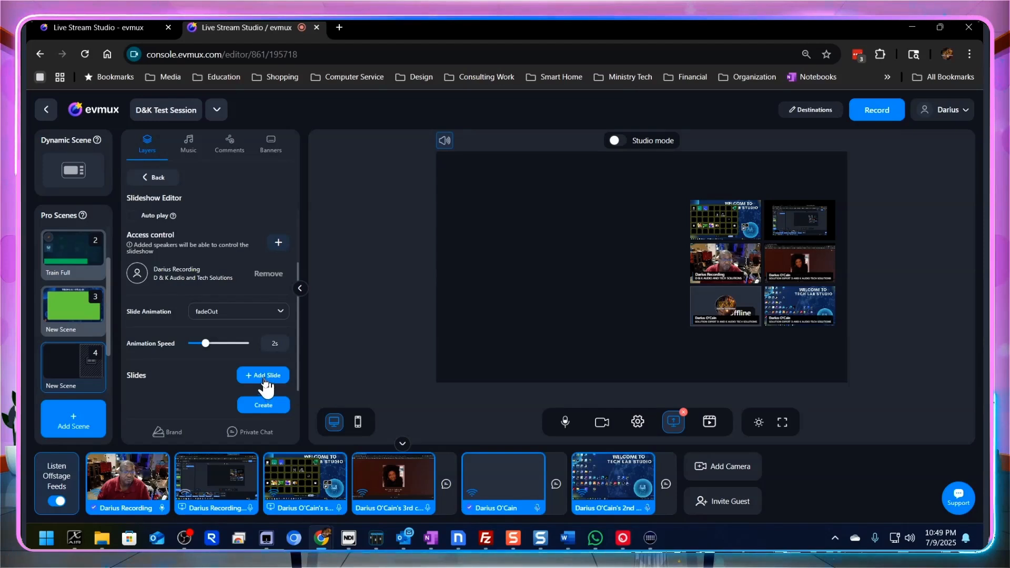
pyautogui.click(265, 379)
pyautogui.moveTo(264, 382)
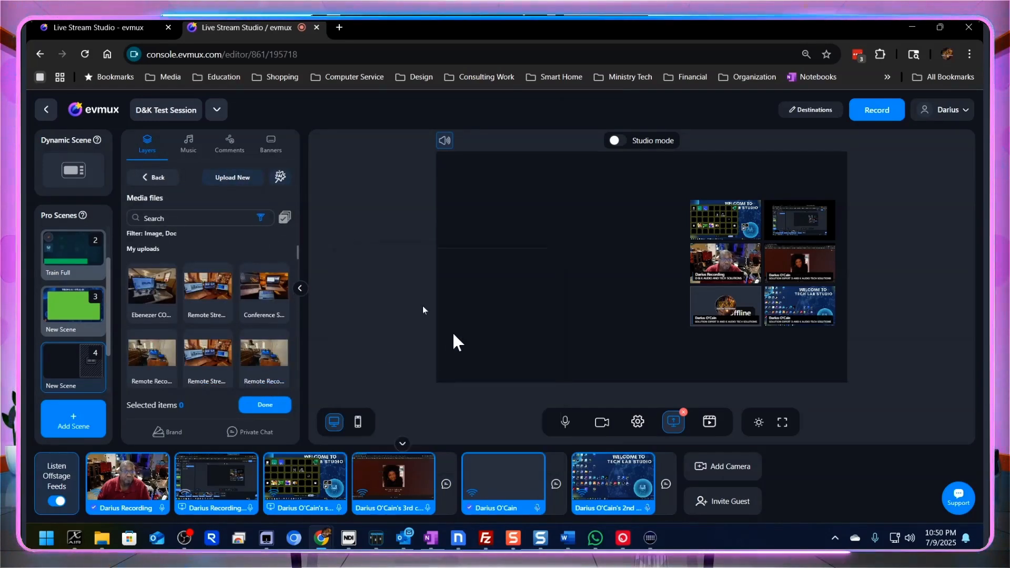
pyautogui.click(152, 293)
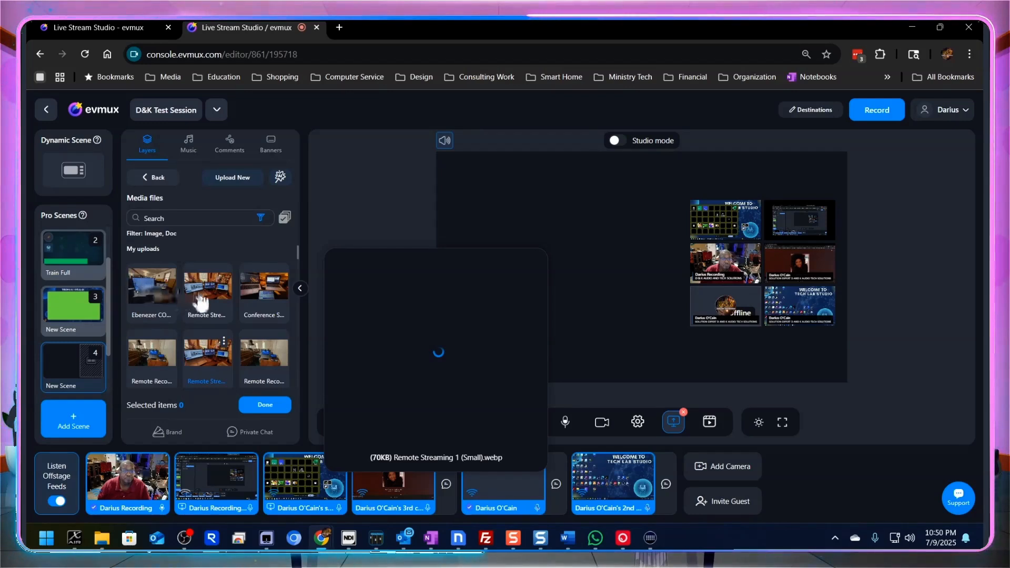
pyautogui.click(205, 294)
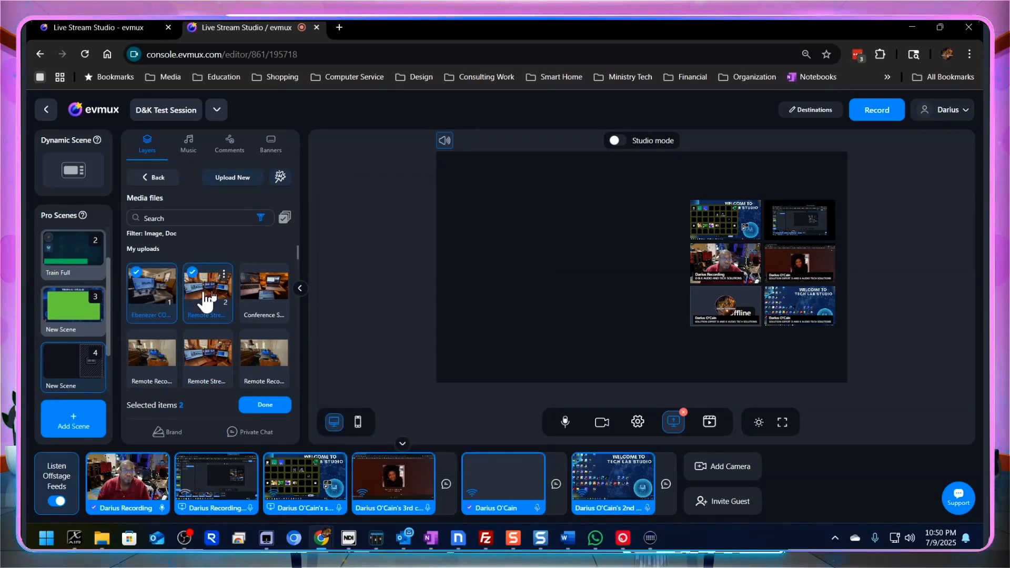
pyautogui.click(226, 354)
pyautogui.click(263, 353)
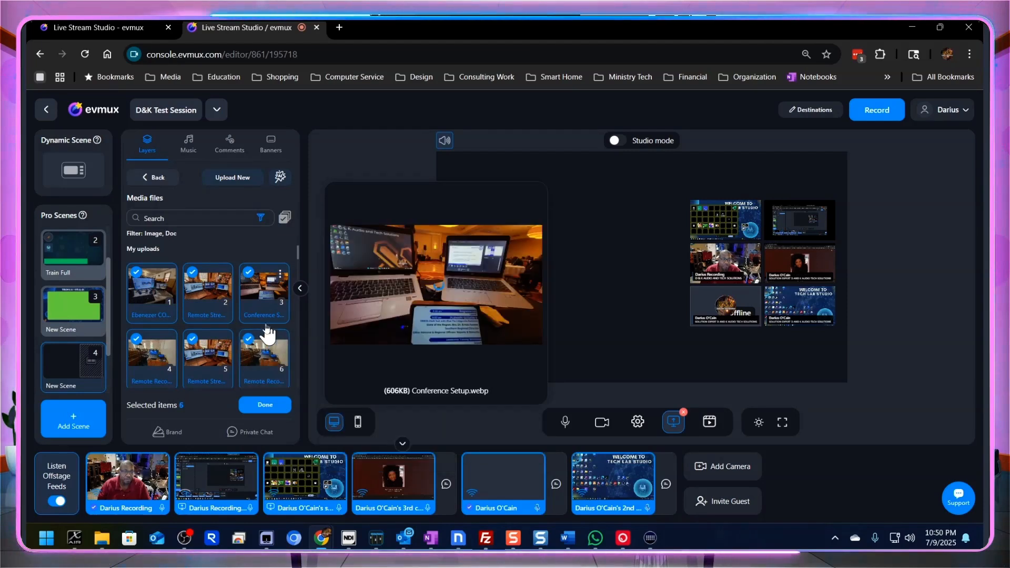
pyautogui.scroll(-1, 138, 376)
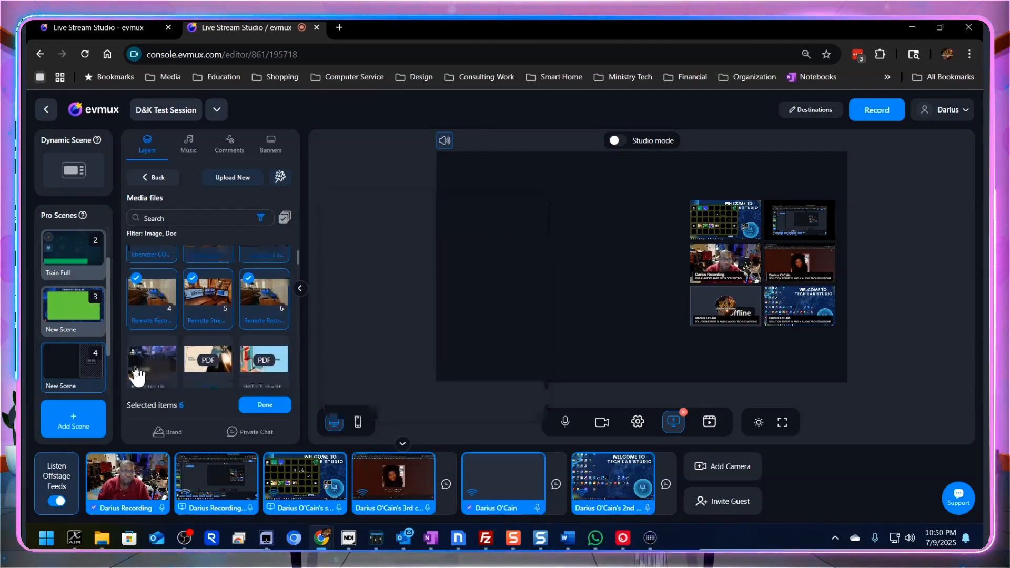
pyautogui.moveTo(141, 373)
pyautogui.click(154, 373)
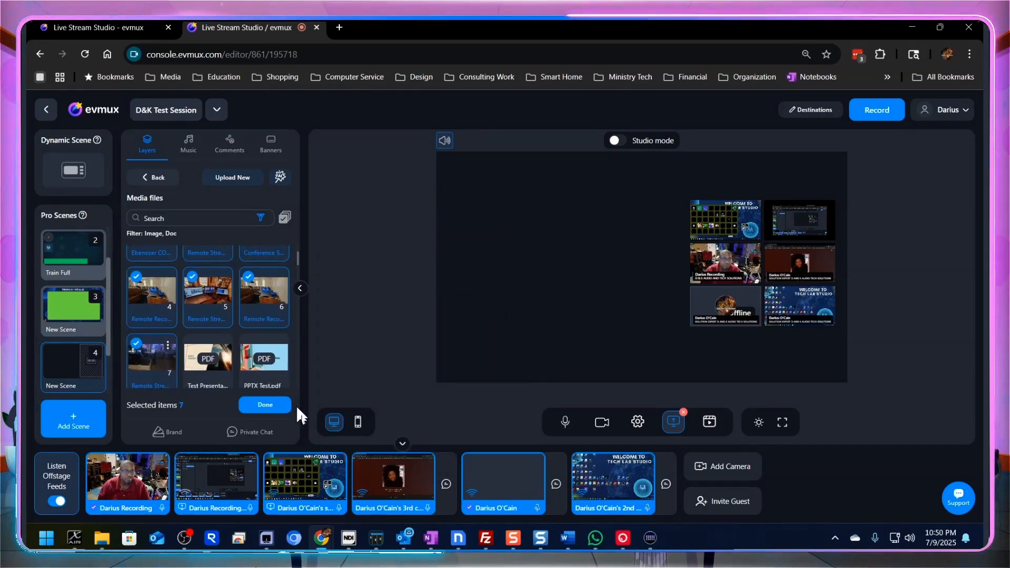
pyautogui.click(266, 405)
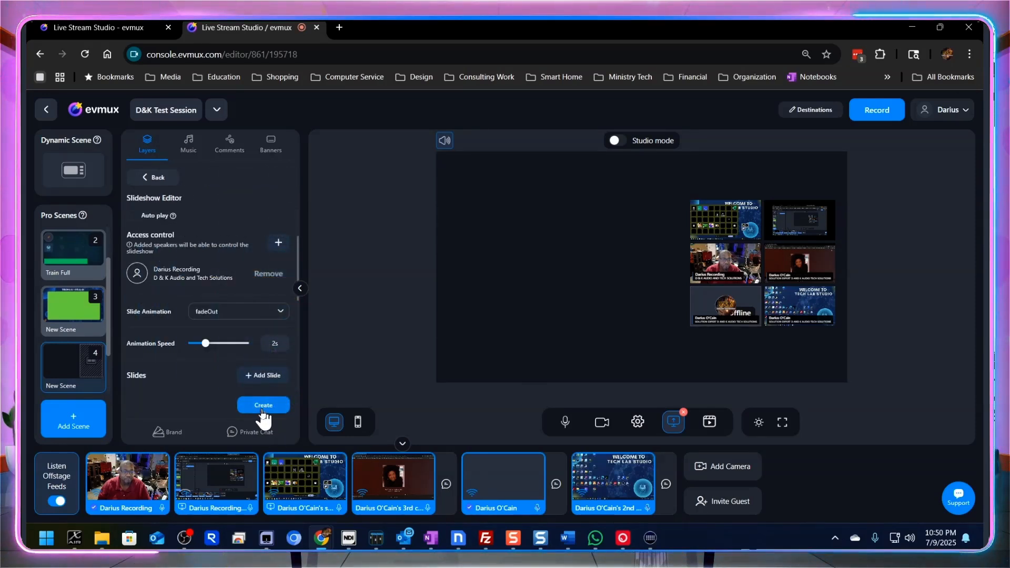
pyautogui.click(262, 409)
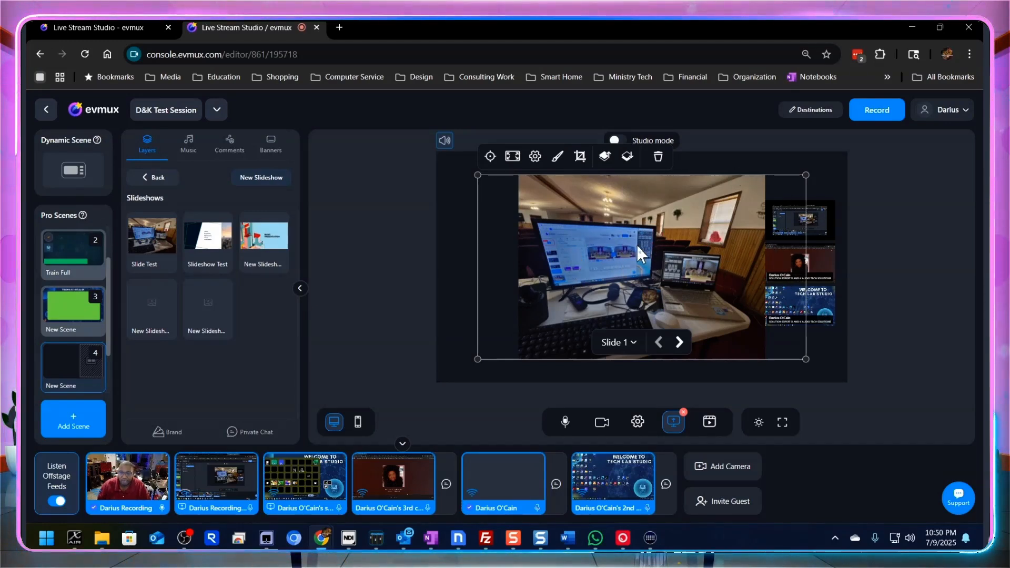
# - Scale down the slideshow to fit on the canvas beside the dynamic grid and advance it to slide 3
pyautogui.moveTo(642, 248); pyautogui.dragTo(617, 247)
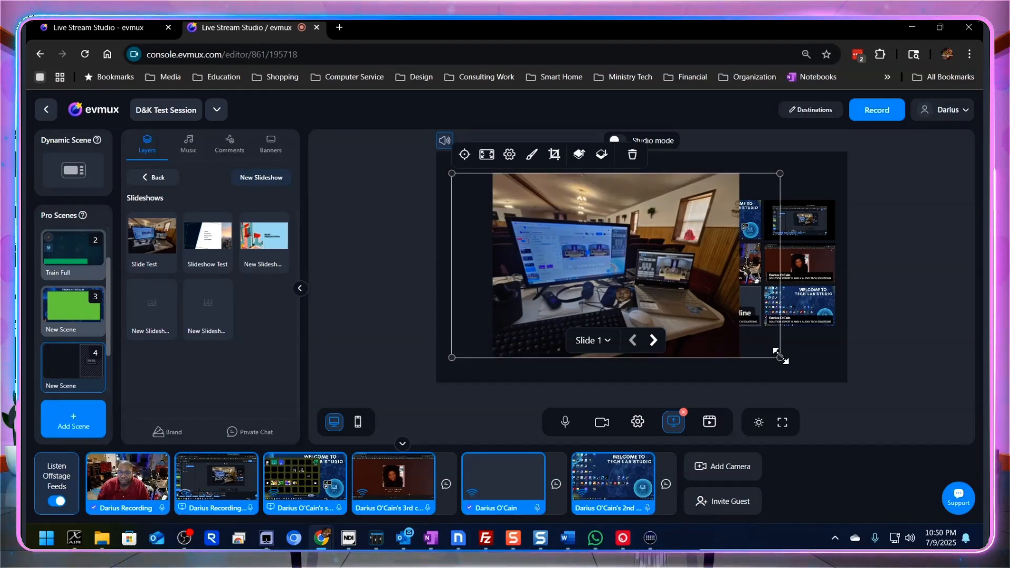
pyautogui.moveTo(755, 344); pyautogui.dragTo(692, 317)
pyautogui.moveTo(591, 246); pyautogui.dragTo(579, 266)
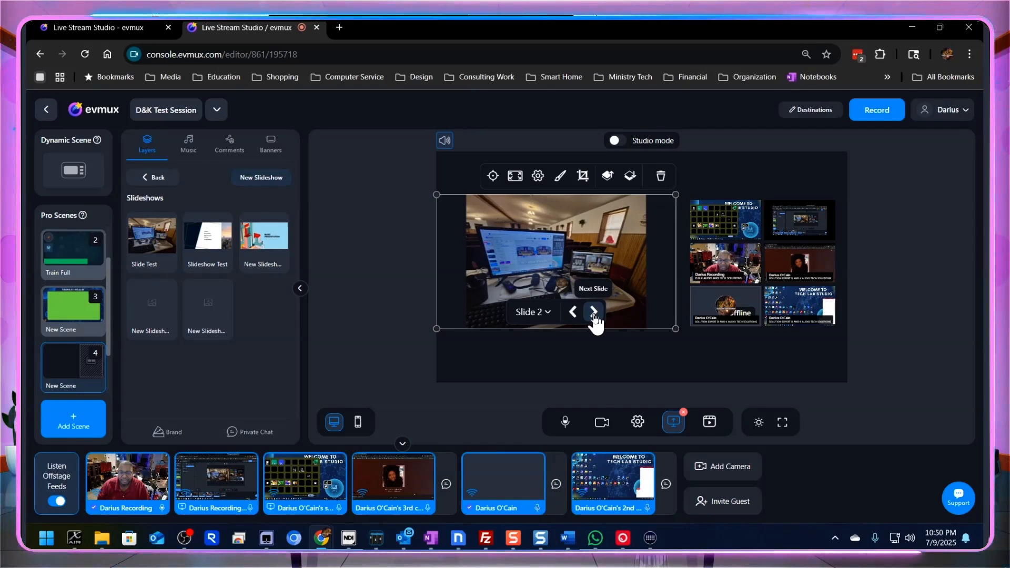
pyautogui.click(594, 312)
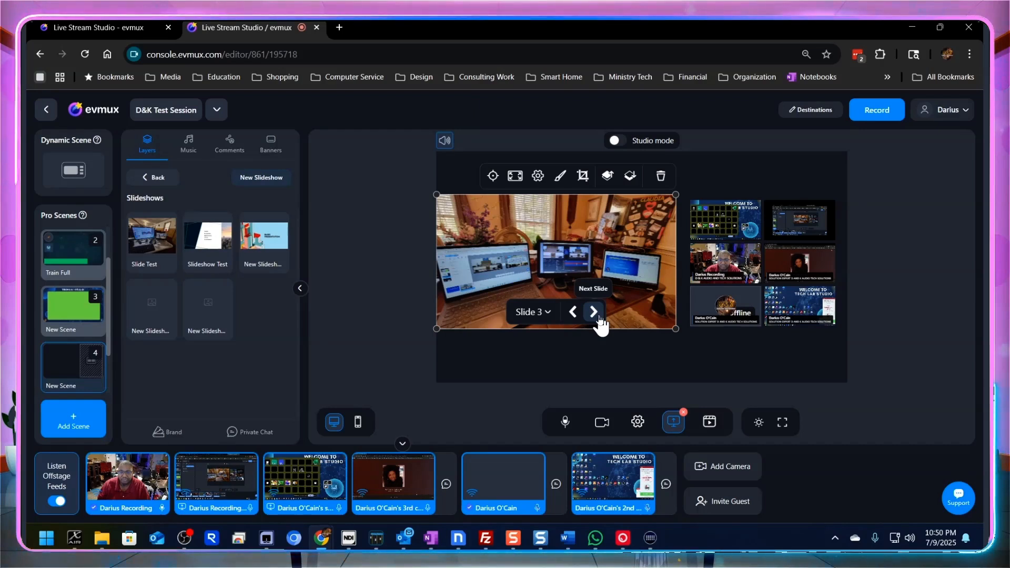
pyautogui.click(595, 313)
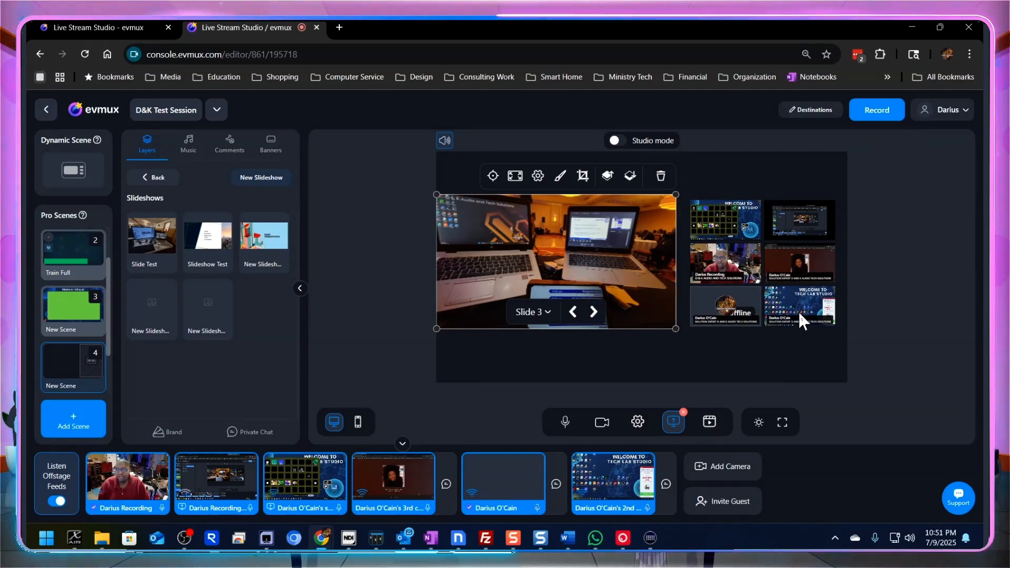
# - Shrink the dynamic grid slightly and shift the slideshow toward it, away from the canvas edge
pyautogui.click(722, 270)
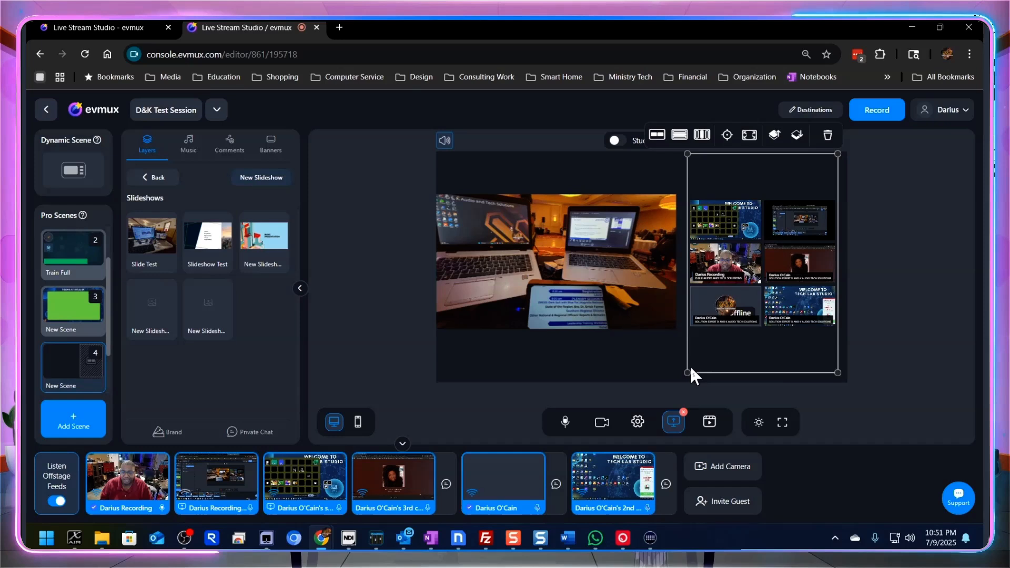
pyautogui.moveTo(690, 372); pyautogui.dragTo(695, 371)
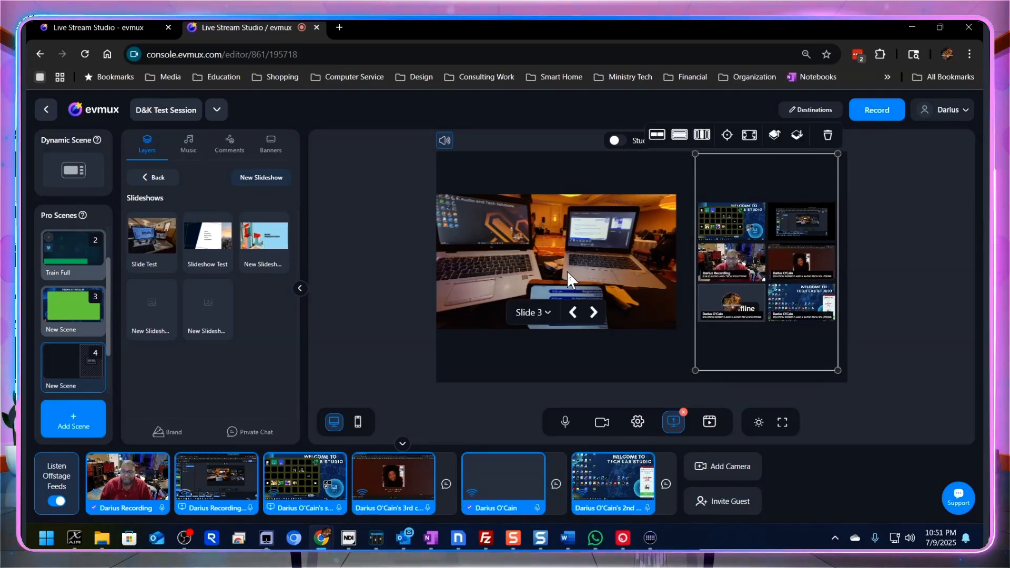
pyautogui.moveTo(567, 271); pyautogui.dragTo(582, 277)
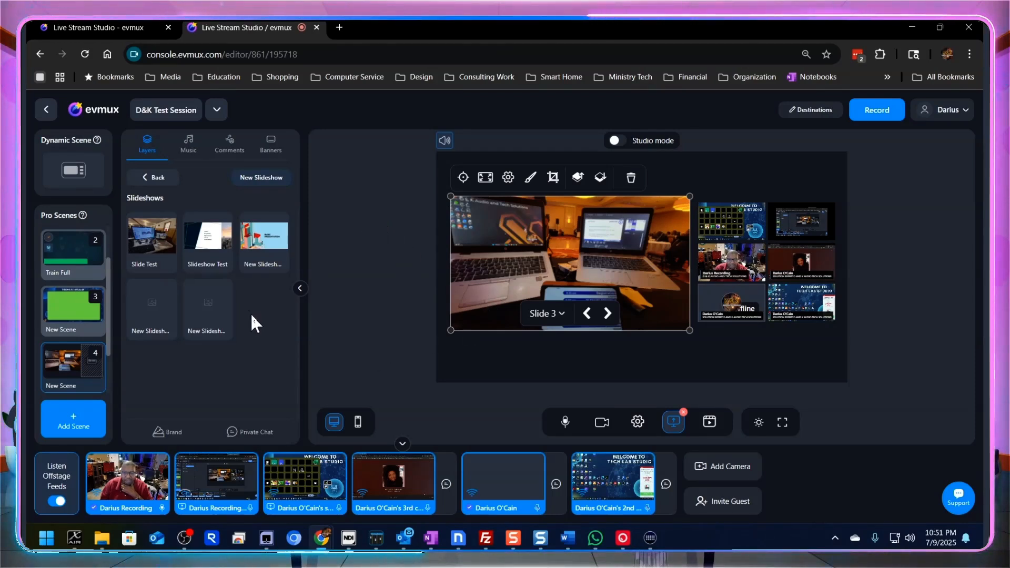
# - Add the religious-background image from the uploaded media files to the scene as a new layer
pyautogui.click(157, 179)
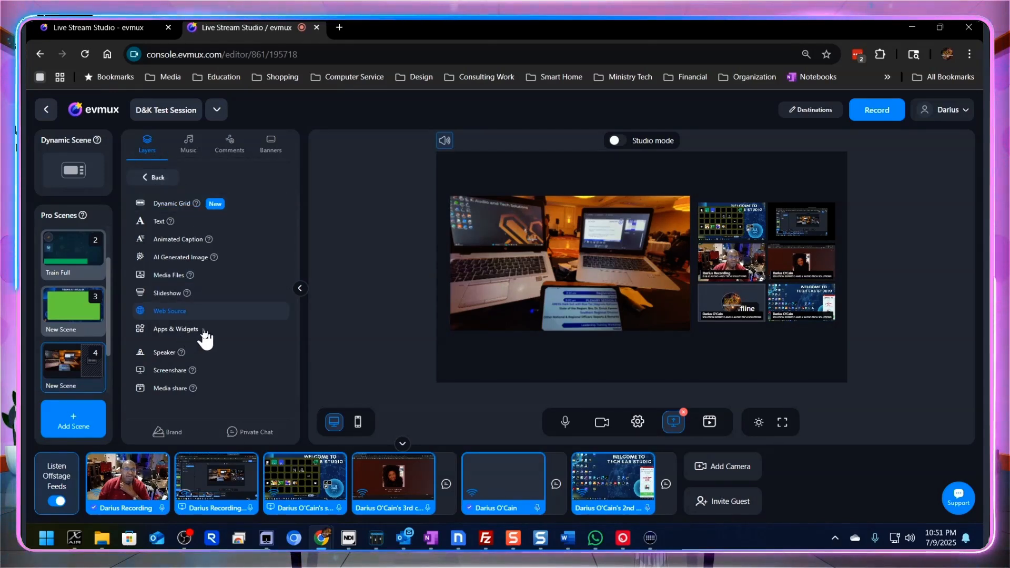
pyautogui.click(185, 279)
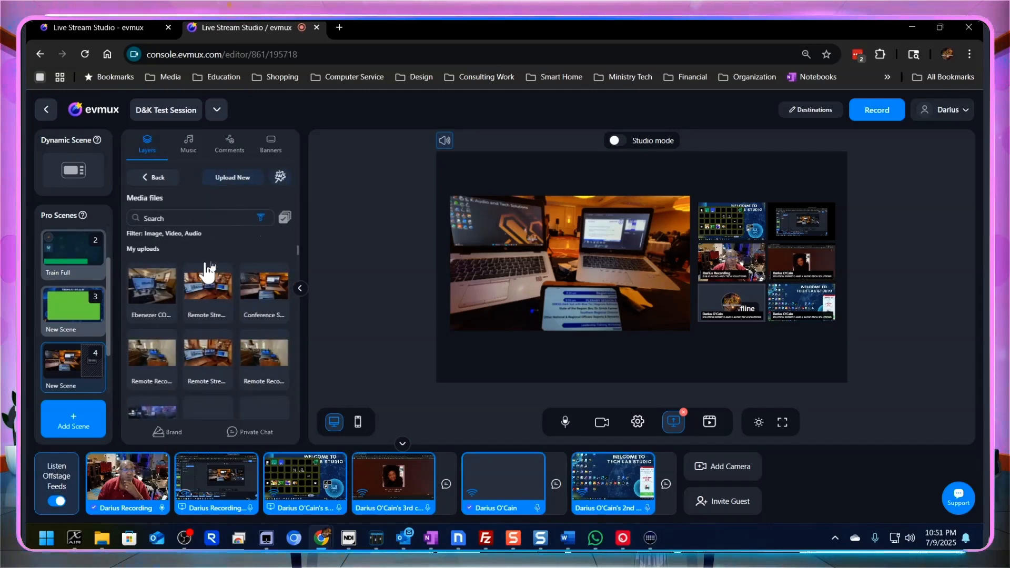
pyautogui.moveTo(240, 284)
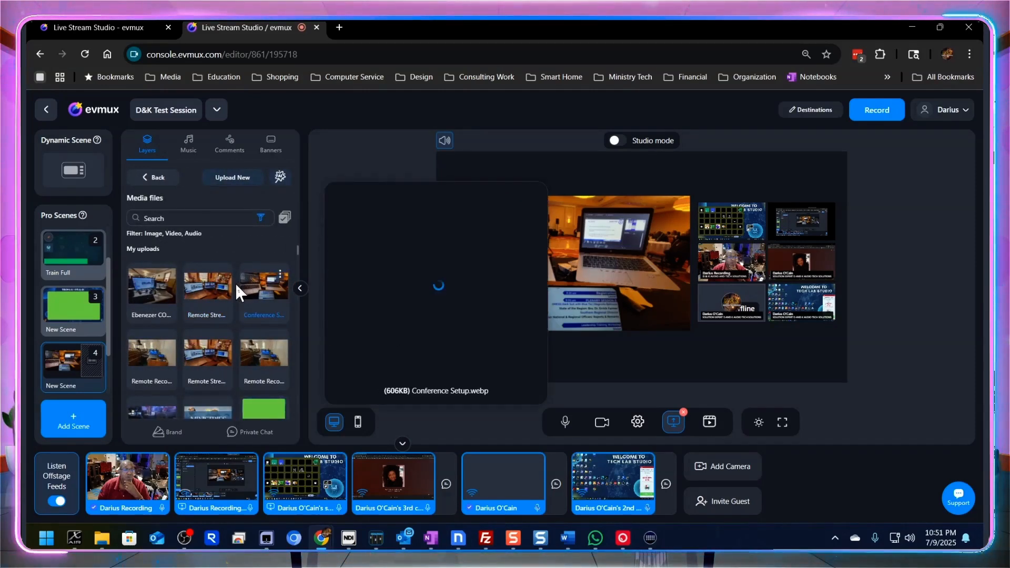
pyautogui.scroll(-2, 235, 283)
pyautogui.scroll(-5, 235, 283)
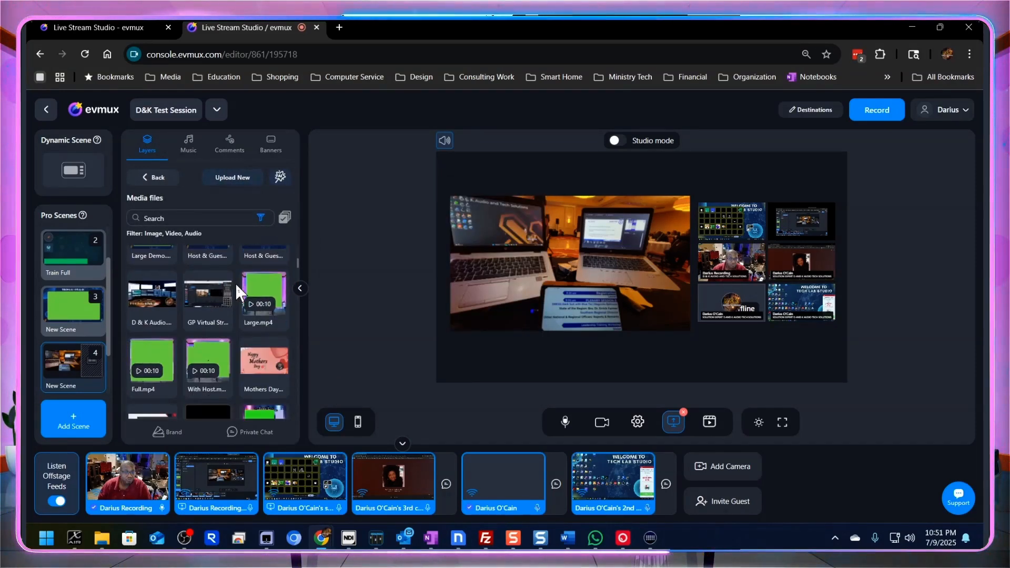
pyautogui.scroll(-5, 235, 289)
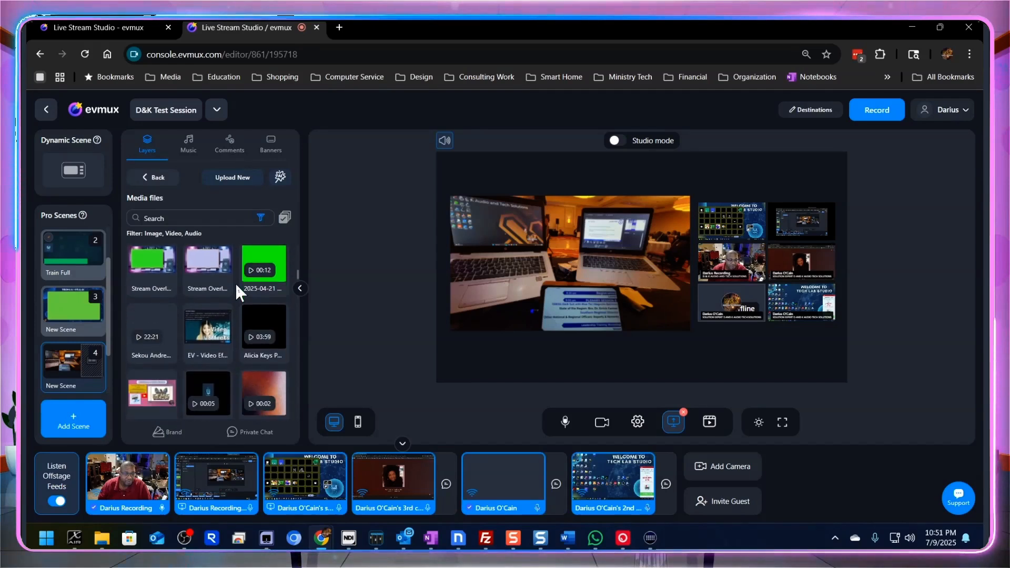
pyautogui.scroll(-5, 235, 282)
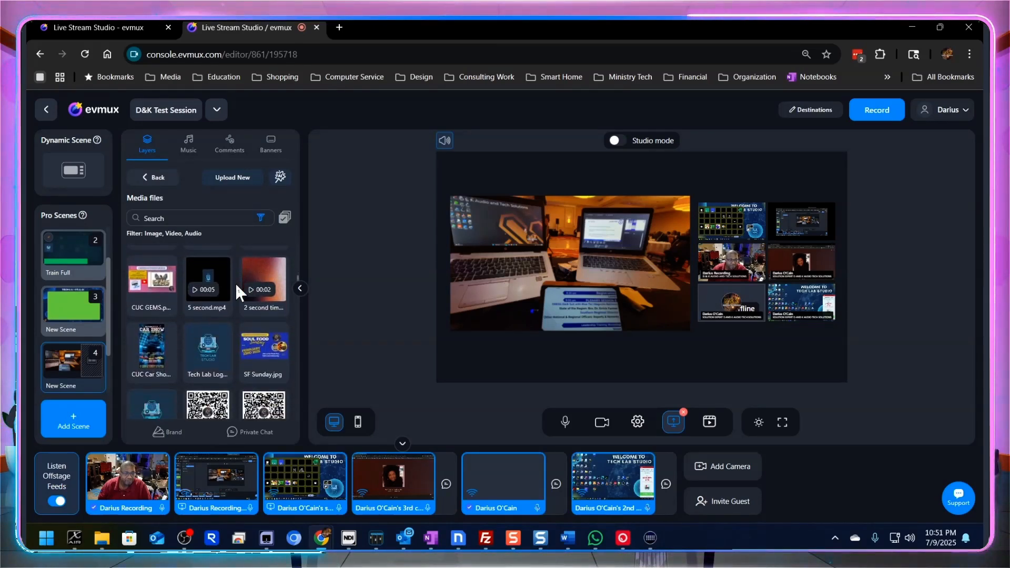
pyautogui.scroll(-5, 235, 282)
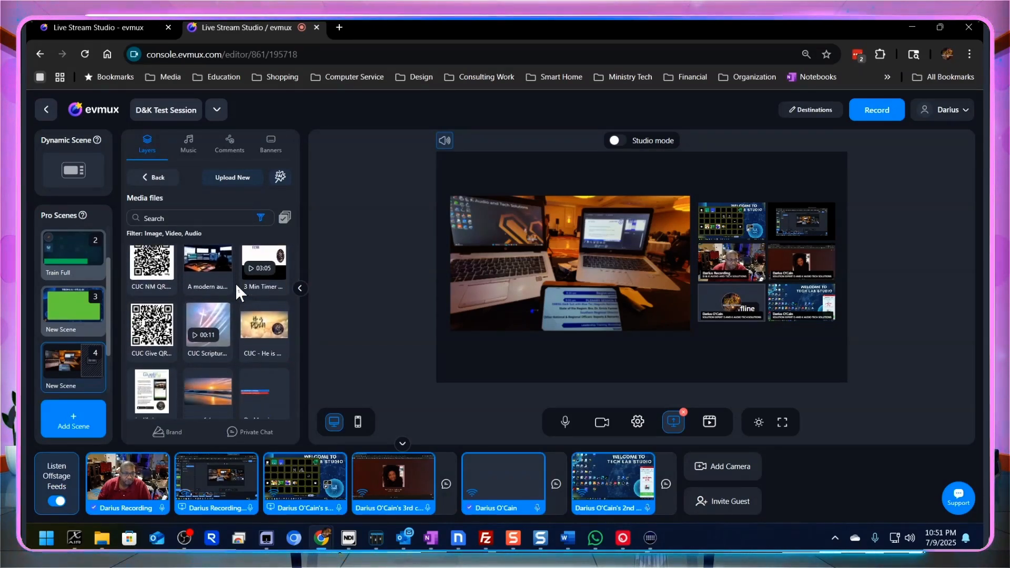
pyautogui.scroll(-5, 235, 288)
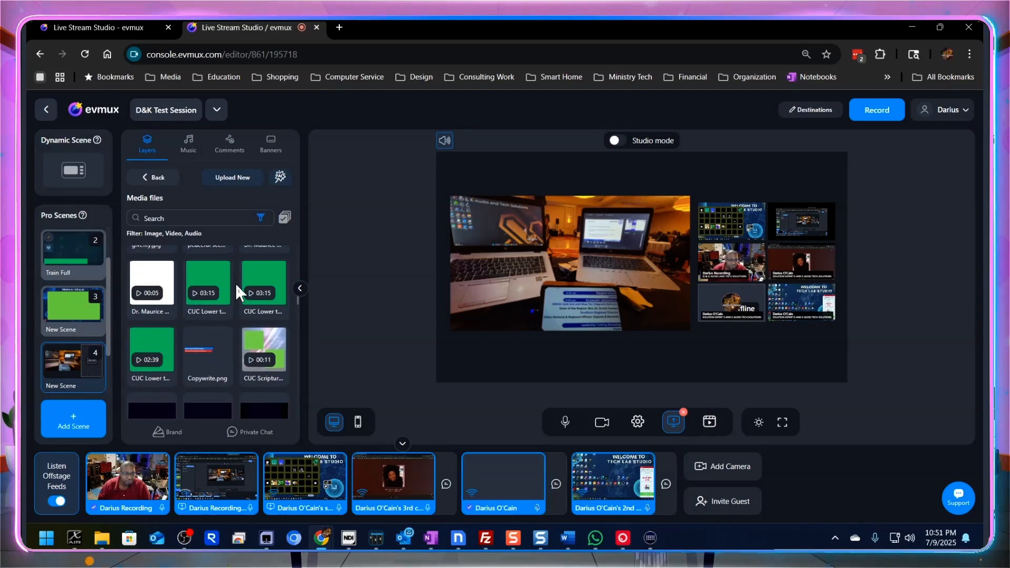
pyautogui.scroll(-5, 234, 282)
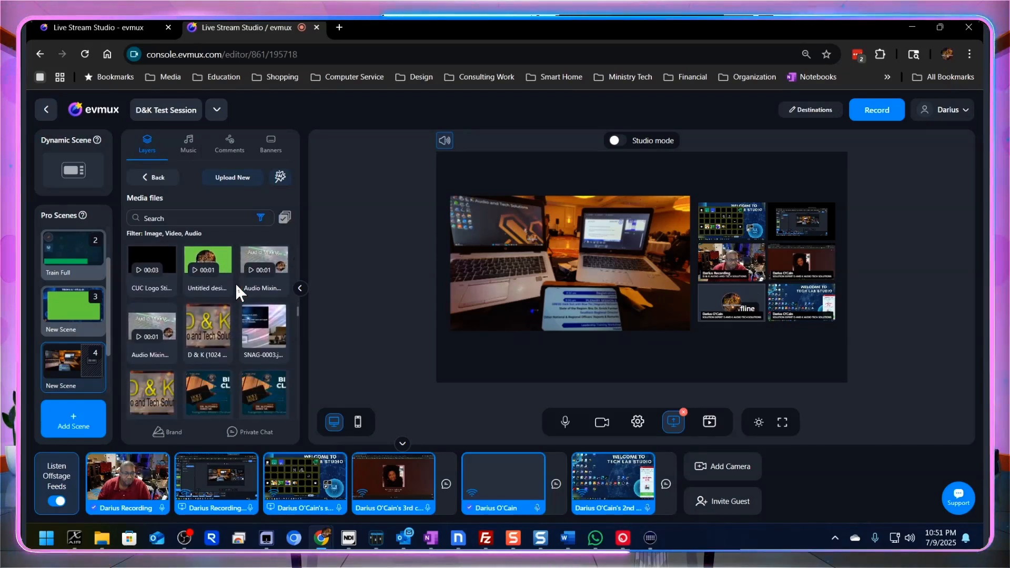
pyautogui.scroll(-5, 234, 282)
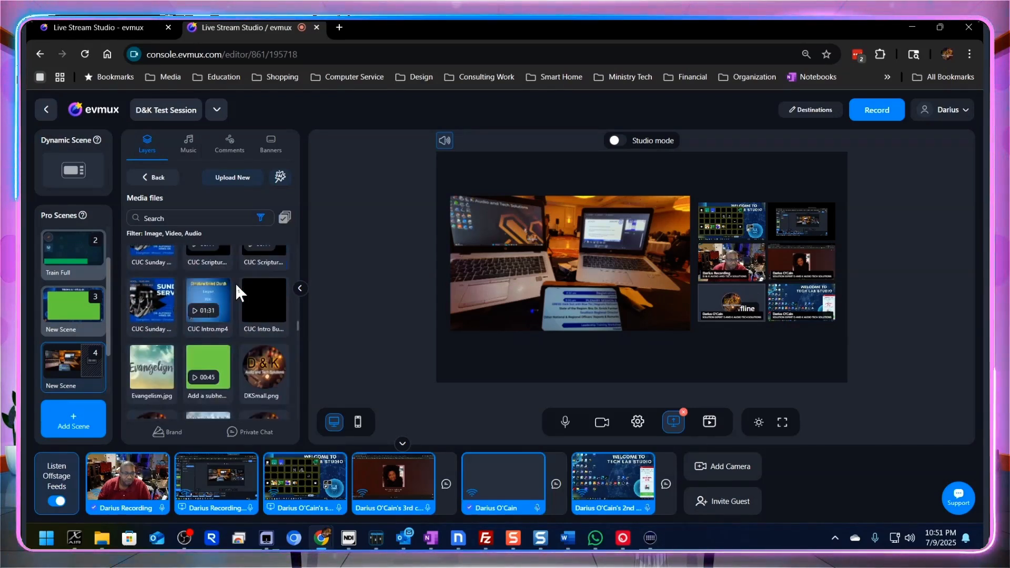
pyautogui.scroll(-5, 235, 282)
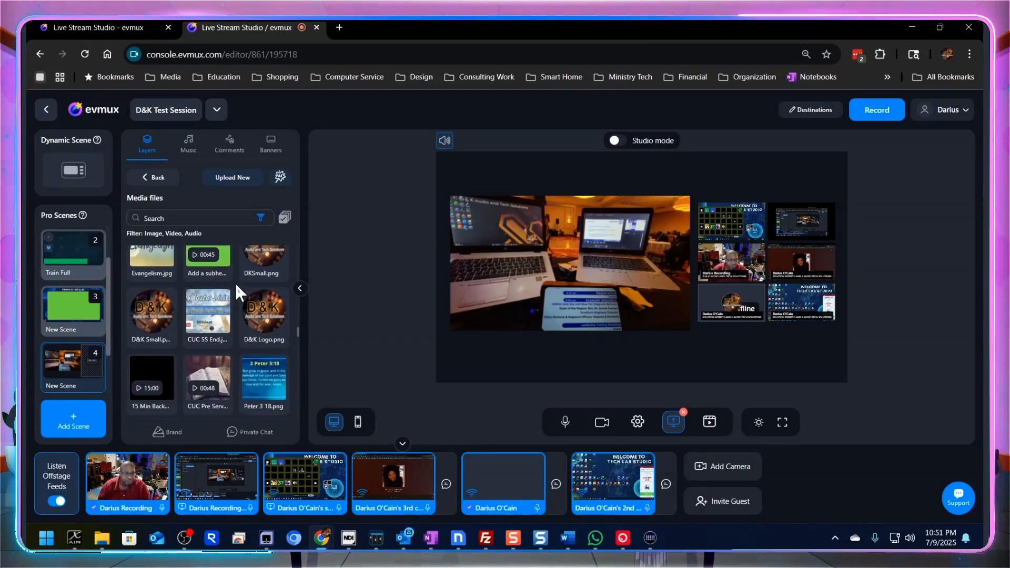
pyautogui.scroll(-1, 235, 282)
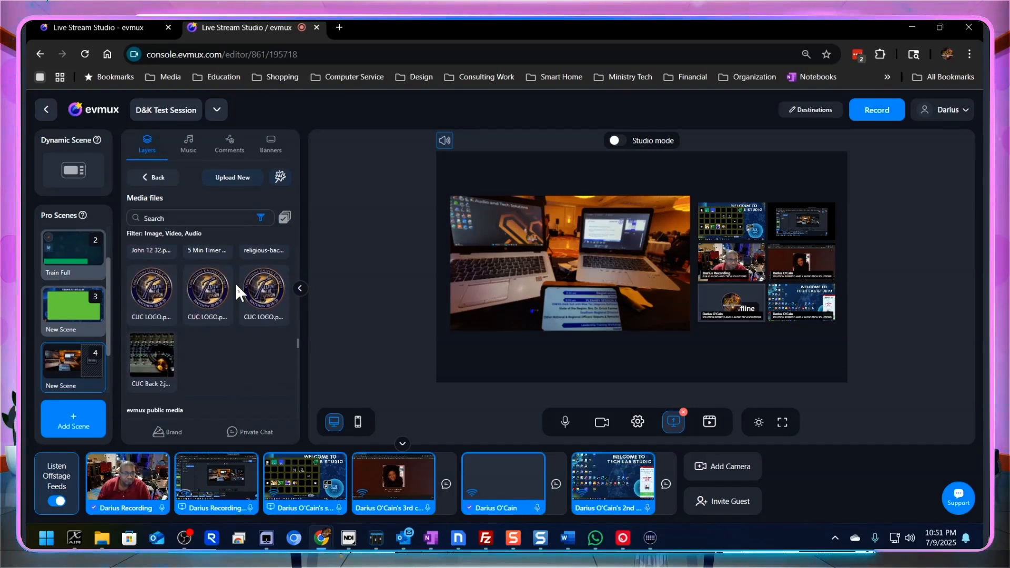
pyautogui.click(259, 287)
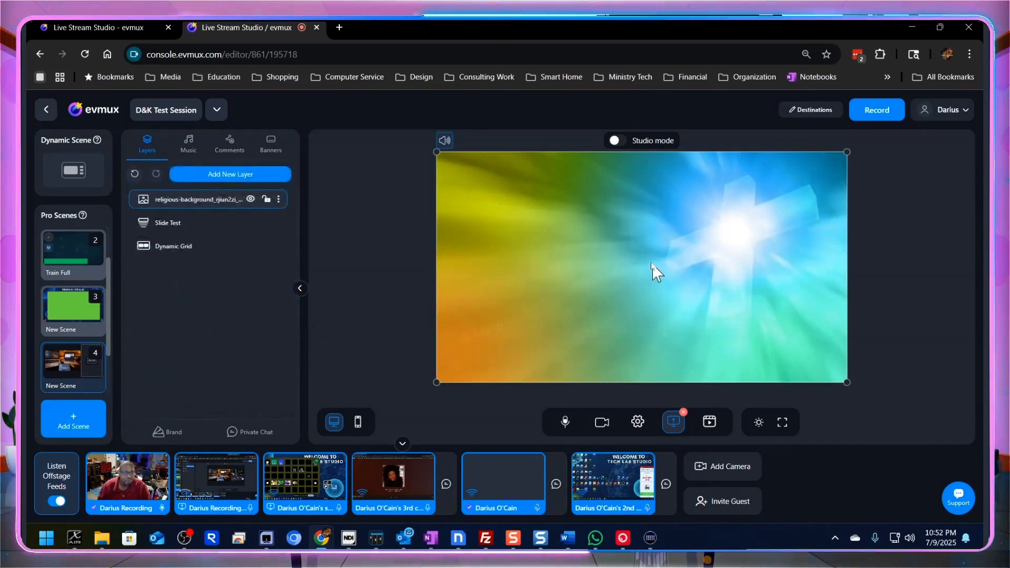
# - Reorder the religious background layer beneath Slide Test and Dynamic Grid, and move the slideshow slightly up on the canvas
pyautogui.click(656, 274)
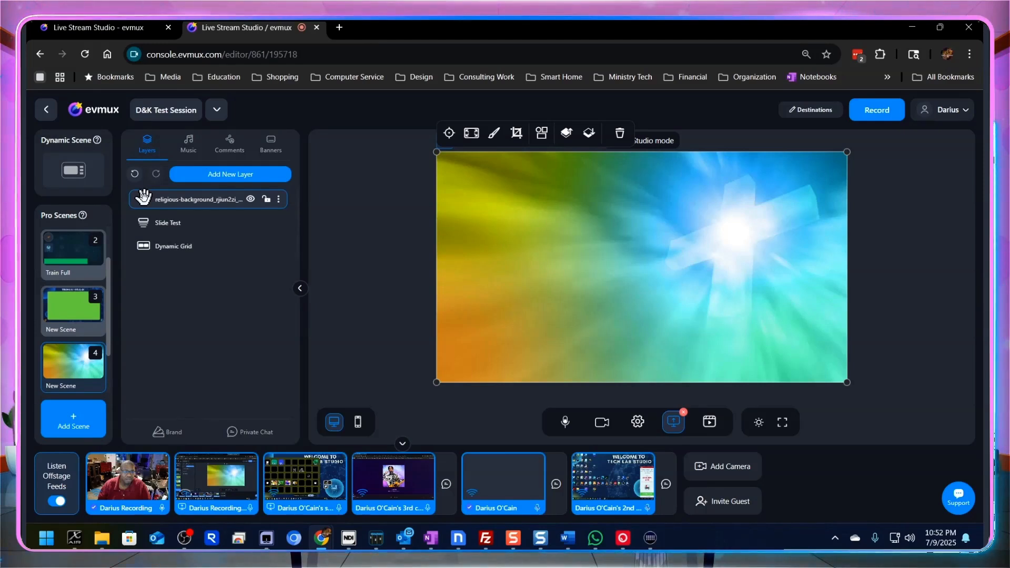
pyautogui.moveTo(144, 199); pyautogui.dragTo(151, 256)
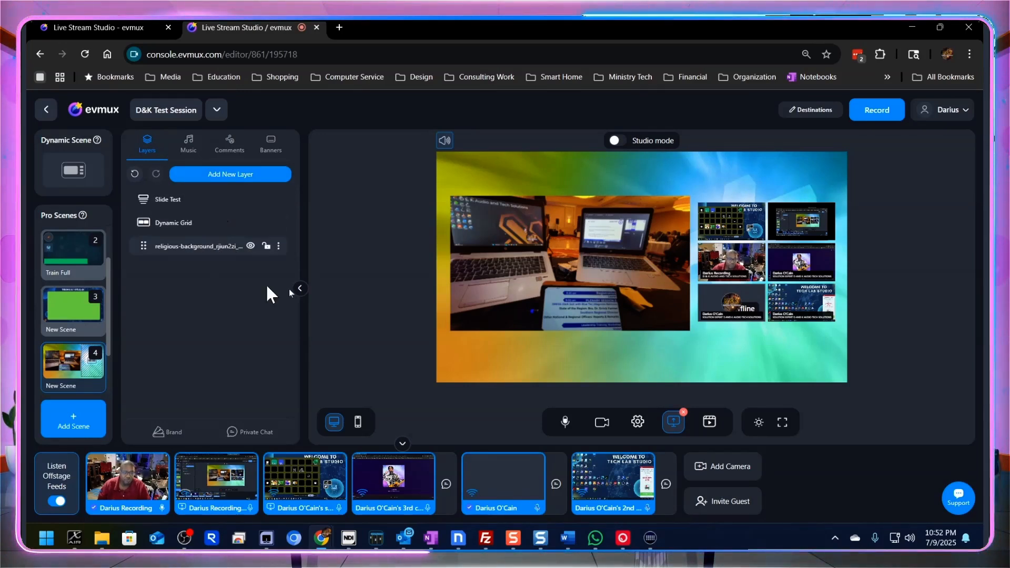
pyautogui.moveTo(550, 286)
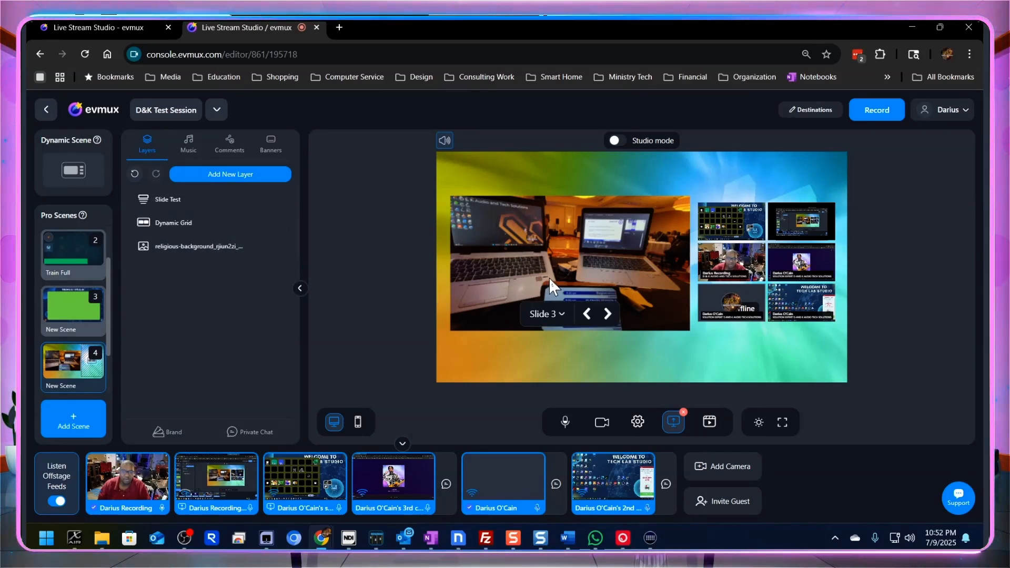
pyautogui.moveTo(527, 244); pyautogui.dragTo(525, 222)
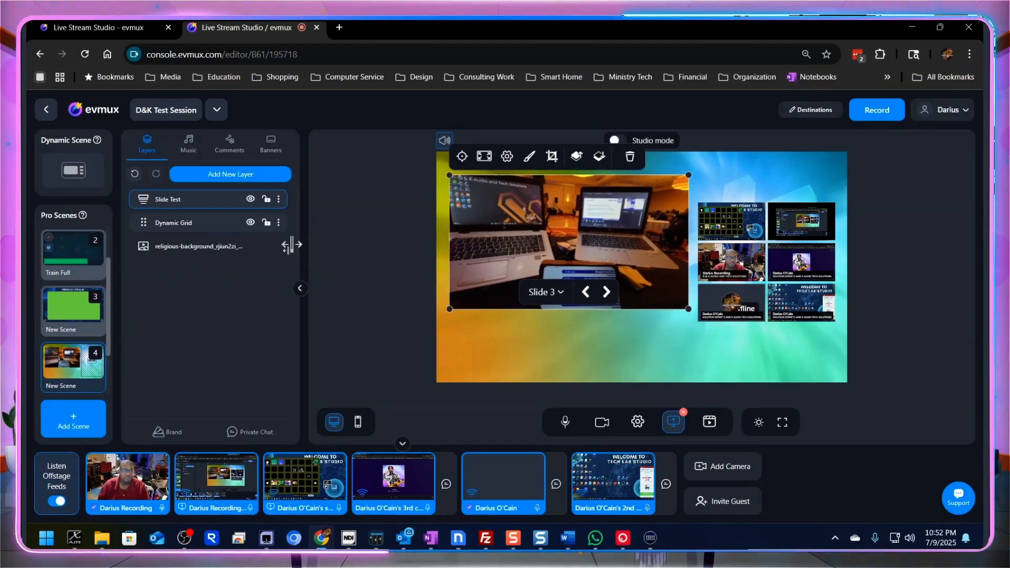
# - Add the Tech Lab.png logo from the uploaded media files as a new layer
pyautogui.click(224, 178)
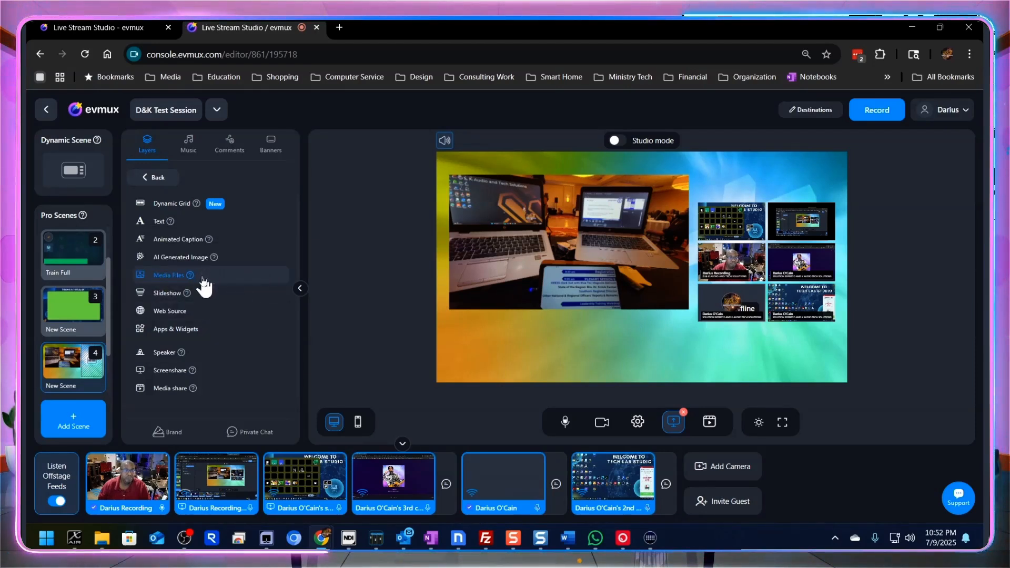
pyautogui.click(203, 283)
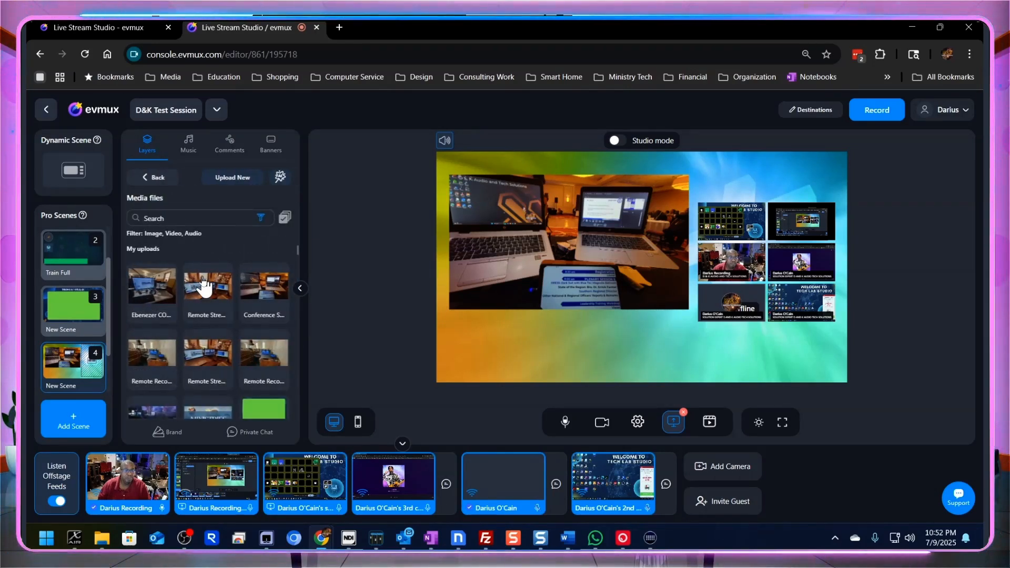
pyautogui.click(245, 303)
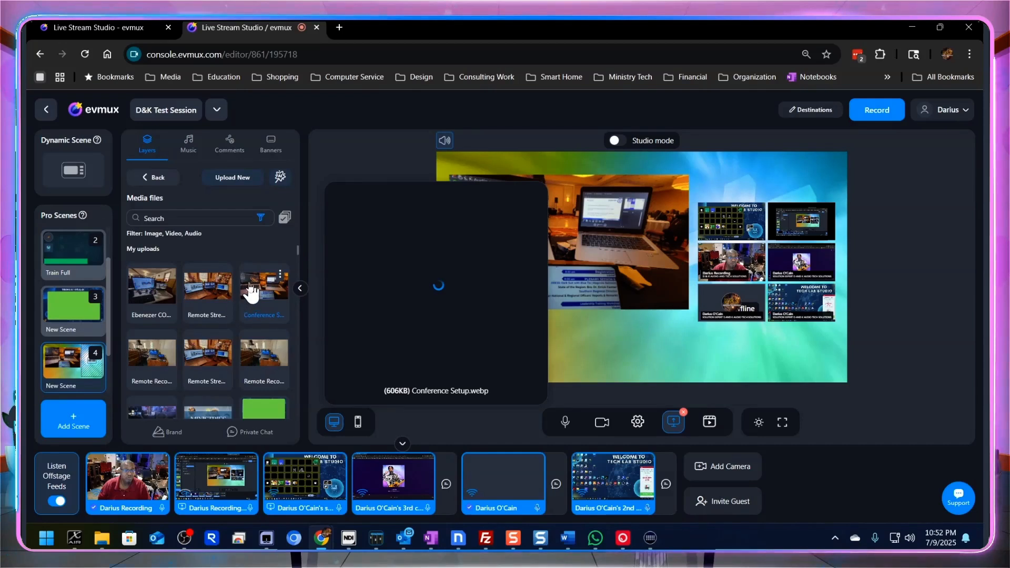
pyautogui.scroll(-1, 222, 303)
pyautogui.click(213, 308)
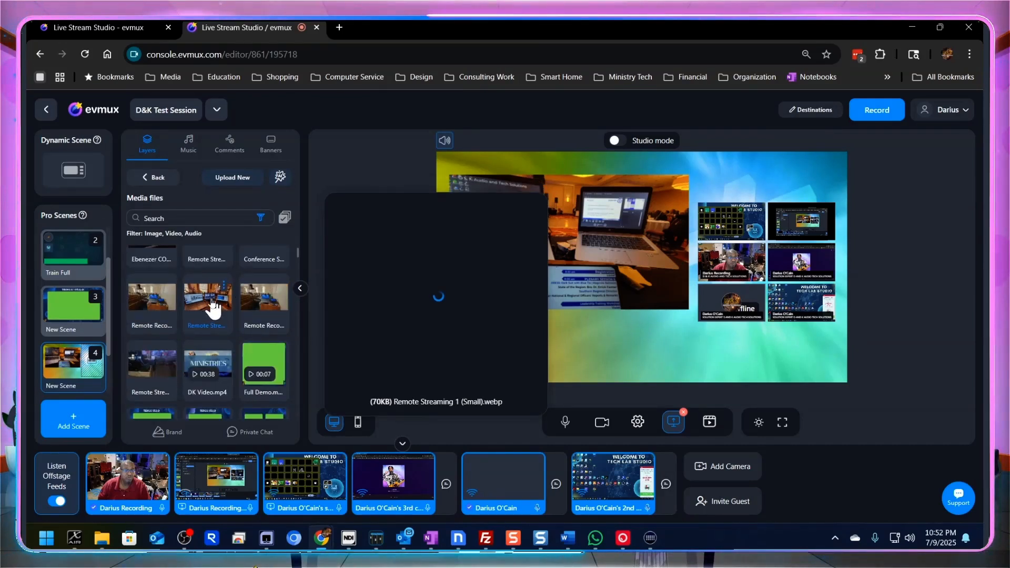
pyautogui.scroll(-1, 213, 308)
pyautogui.scroll(-2, 213, 311)
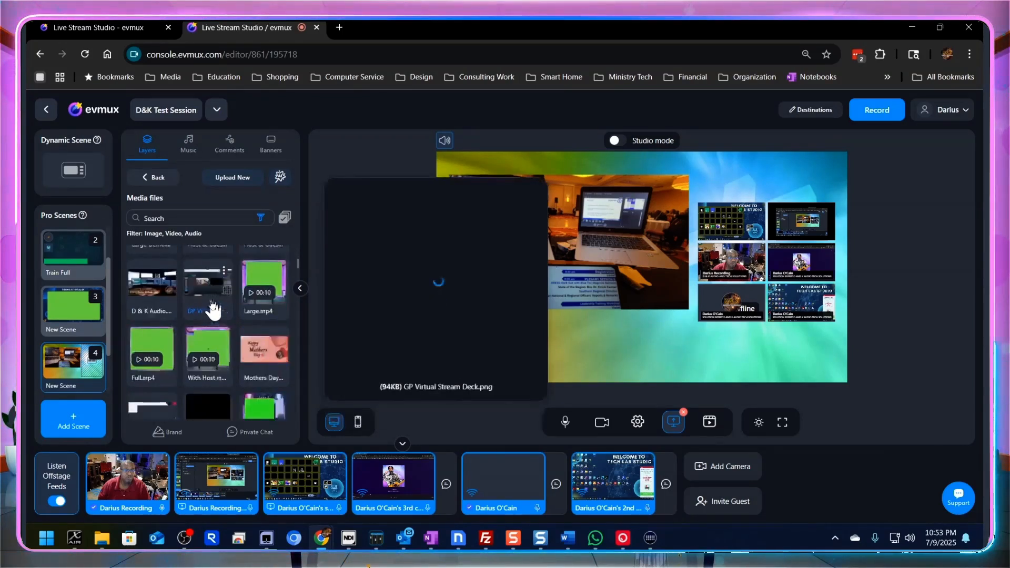
pyautogui.scroll(-3, 213, 310)
pyautogui.scroll(-5, 213, 310)
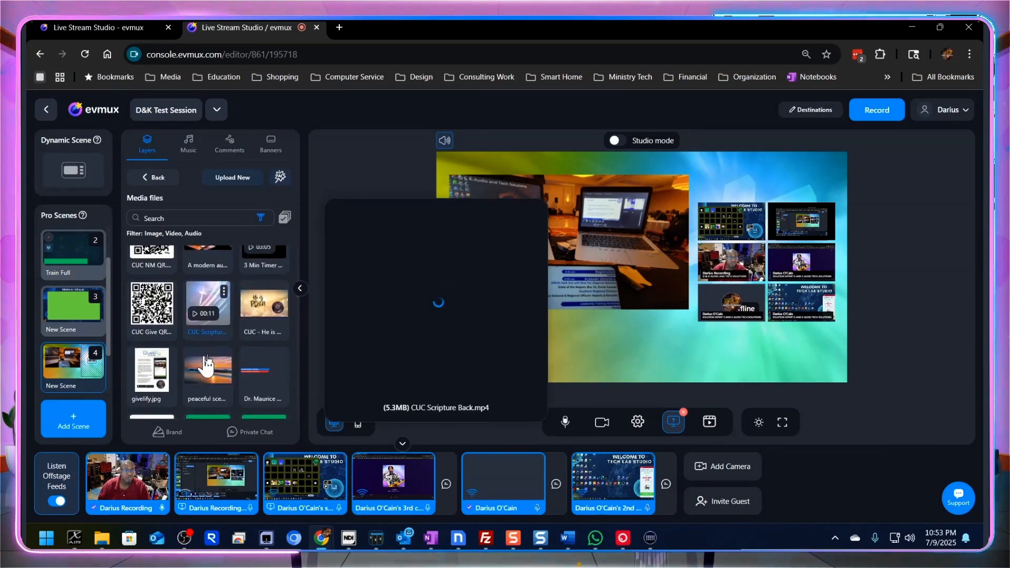
pyautogui.scroll(2, 228, 315)
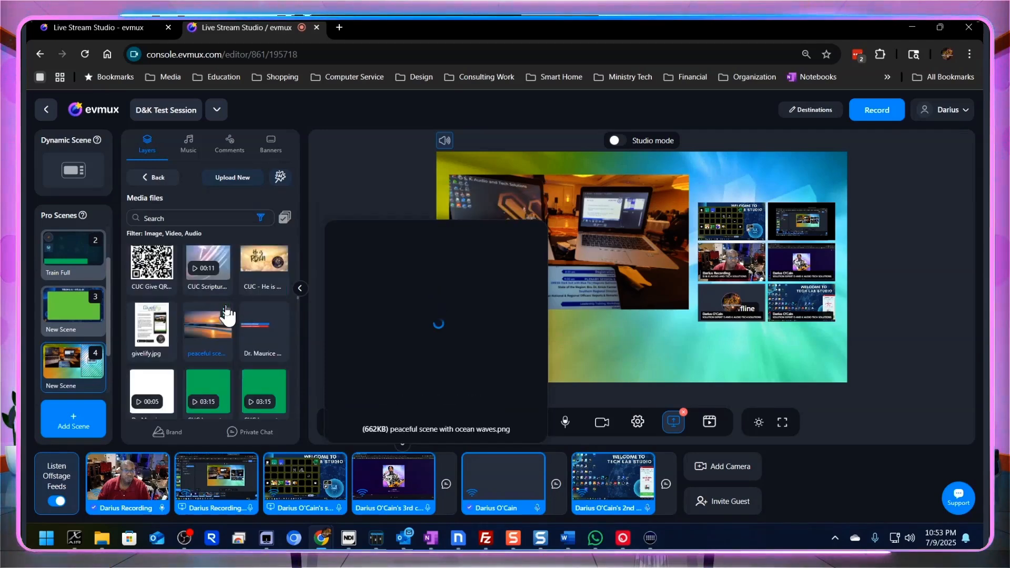
pyautogui.scroll(3, 227, 314)
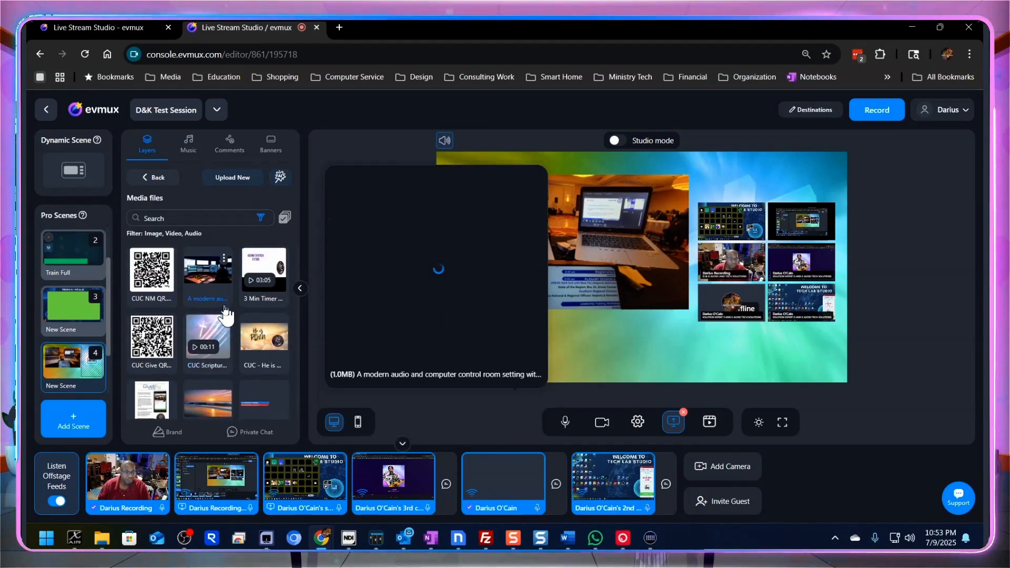
pyautogui.scroll(1, 226, 315)
pyautogui.scroll(2, 150, 313)
pyautogui.scroll(1, 148, 308)
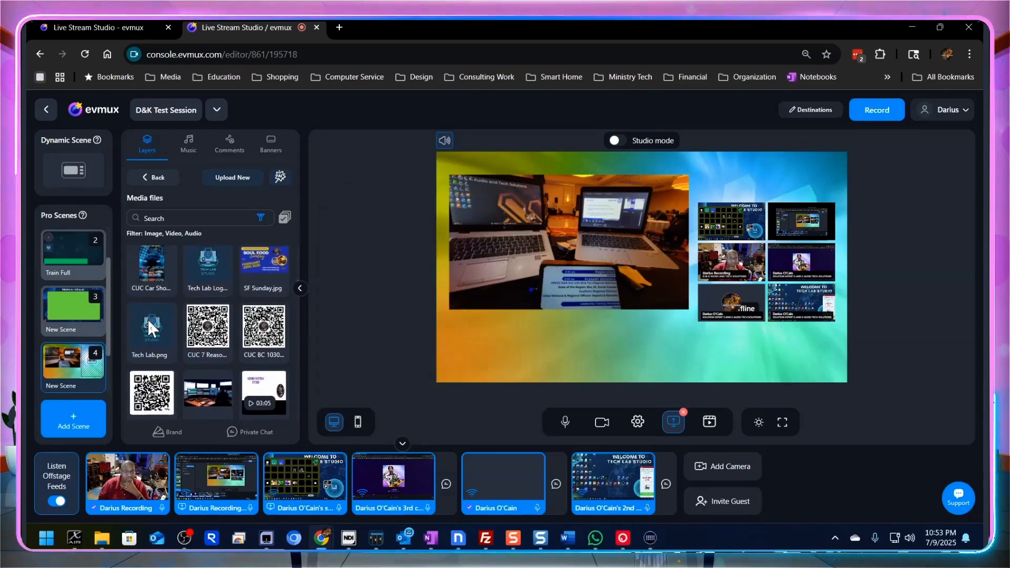
pyautogui.moveTo(152, 349)
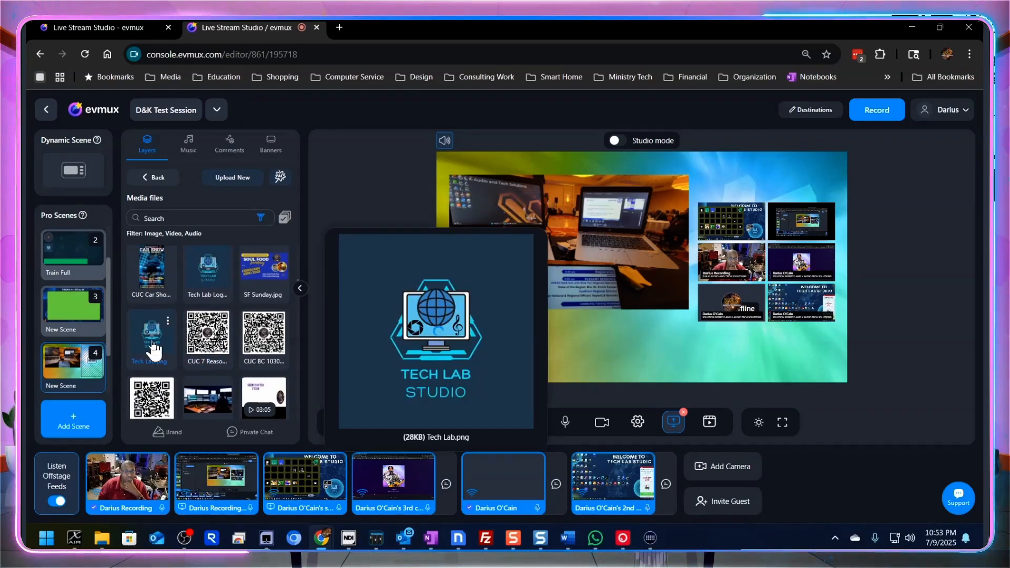
pyautogui.click(163, 347)
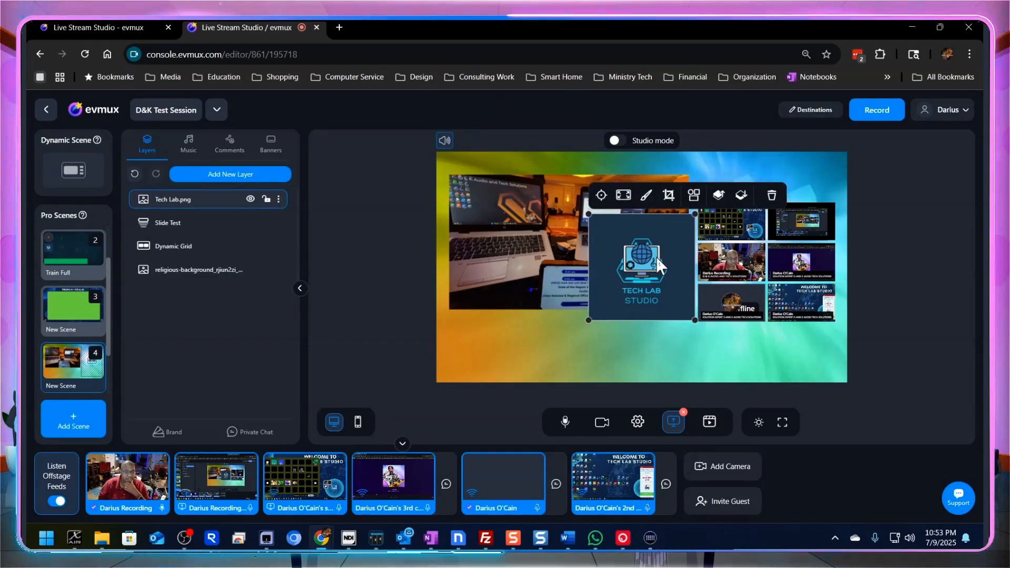
# - Shrink the Tech Lab logo to a small square and place it in the canvas's lower-left corner, beneath the slideshow
pyautogui.moveTo(647, 272); pyautogui.dragTo(520, 310)
pyautogui.moveTo(552, 269); pyautogui.dragTo(466, 354)
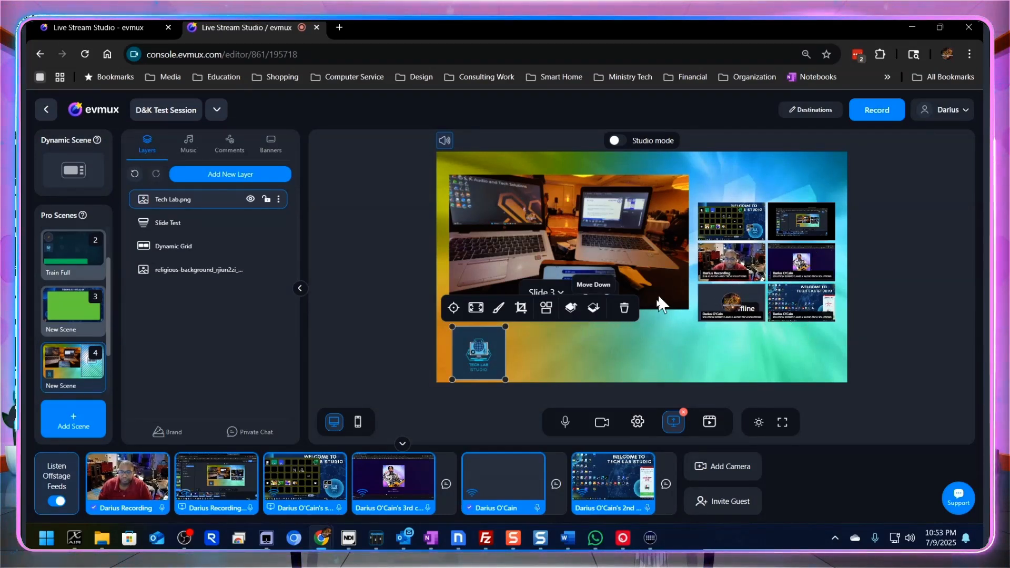
# - Advance the Slide Test slideshow to slide 4 and set its animation speed to 1s, keeping the fadeOut animation
pyautogui.click(634, 220)
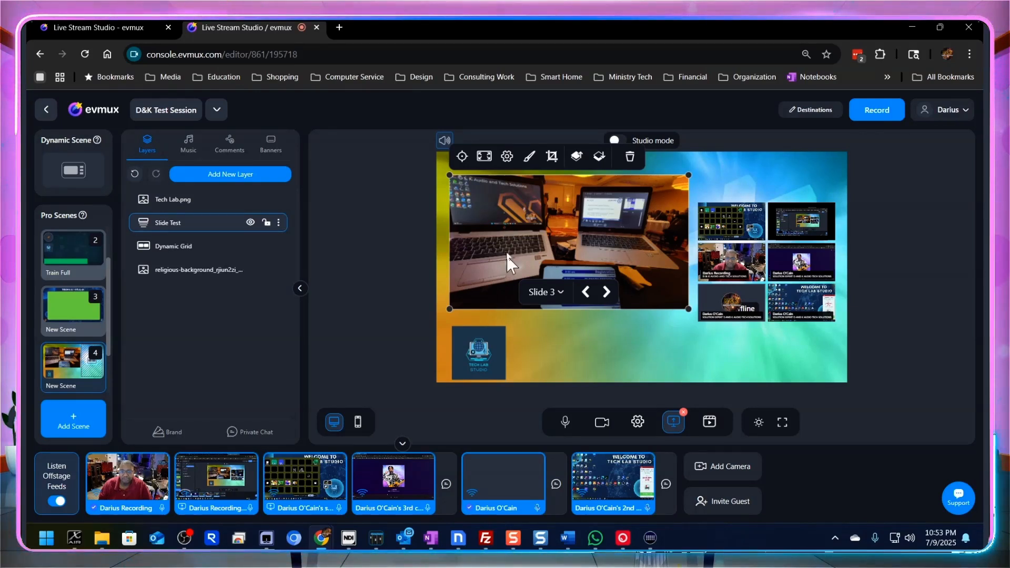
pyautogui.click(607, 293)
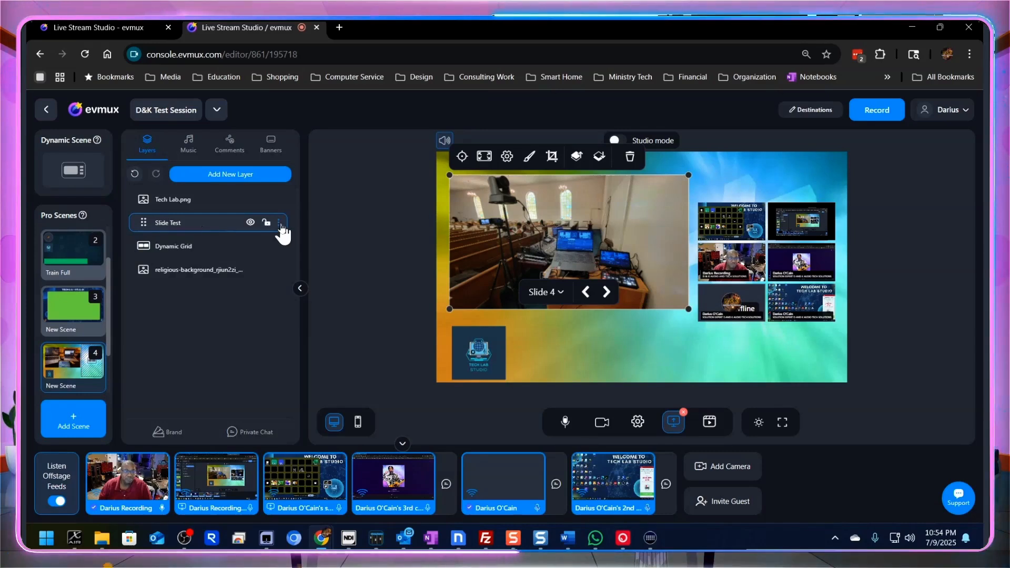
pyautogui.click(280, 223)
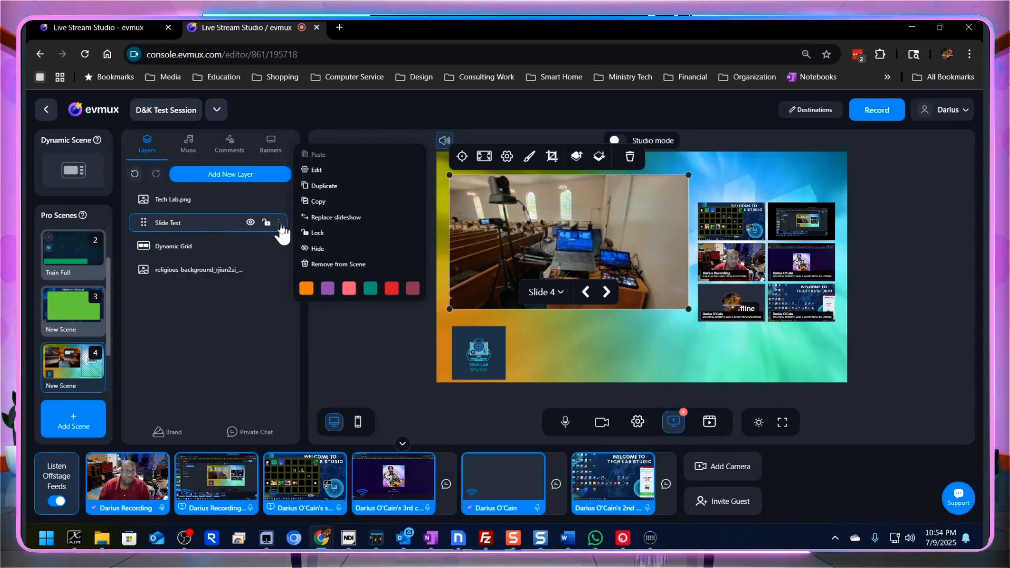
pyautogui.click(320, 170)
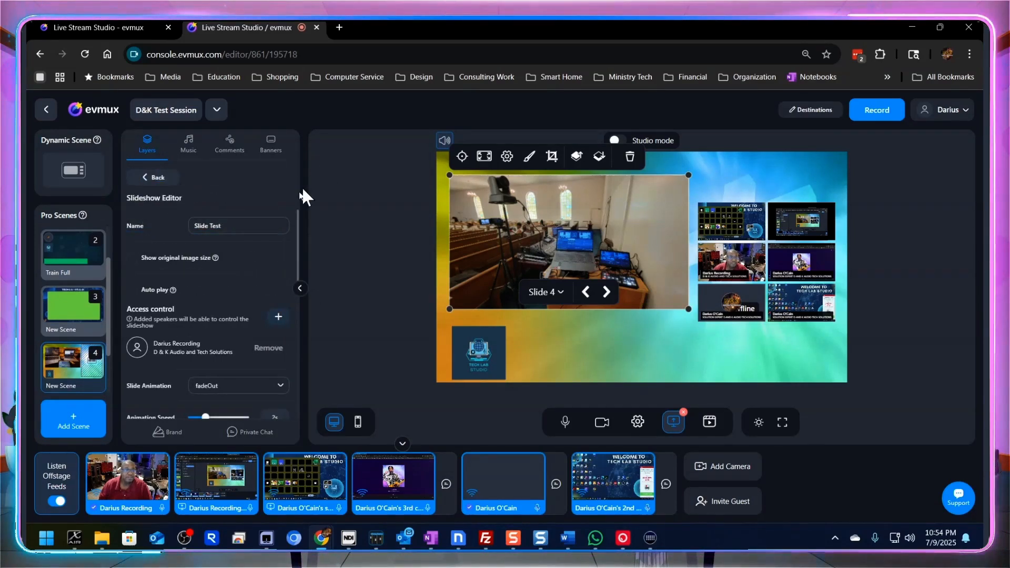
pyautogui.scroll(-2, 247, 311)
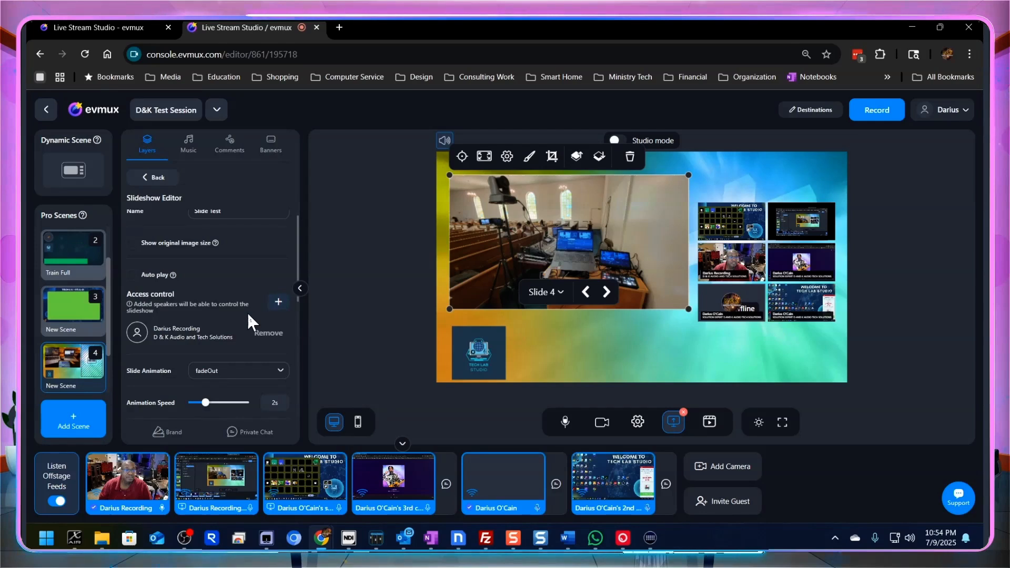
pyautogui.scroll(-1, 250, 324)
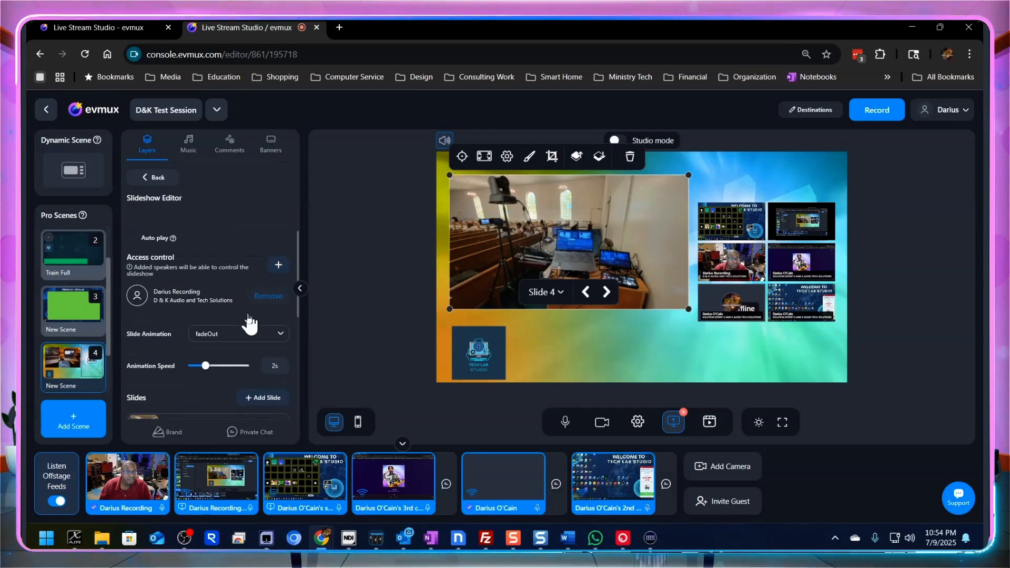
pyautogui.click(205, 356)
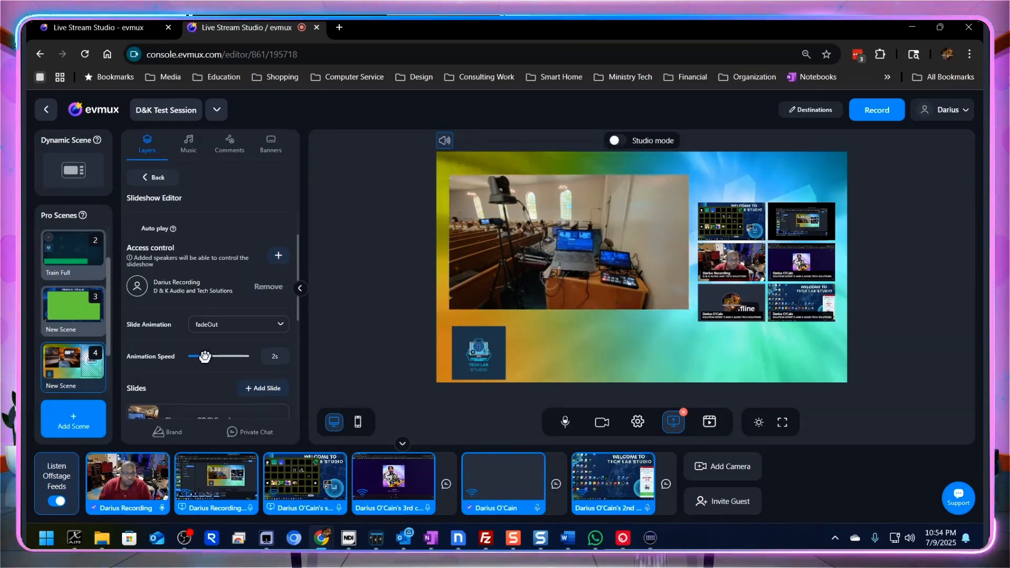
pyautogui.moveTo(205, 357); pyautogui.dragTo(194, 360)
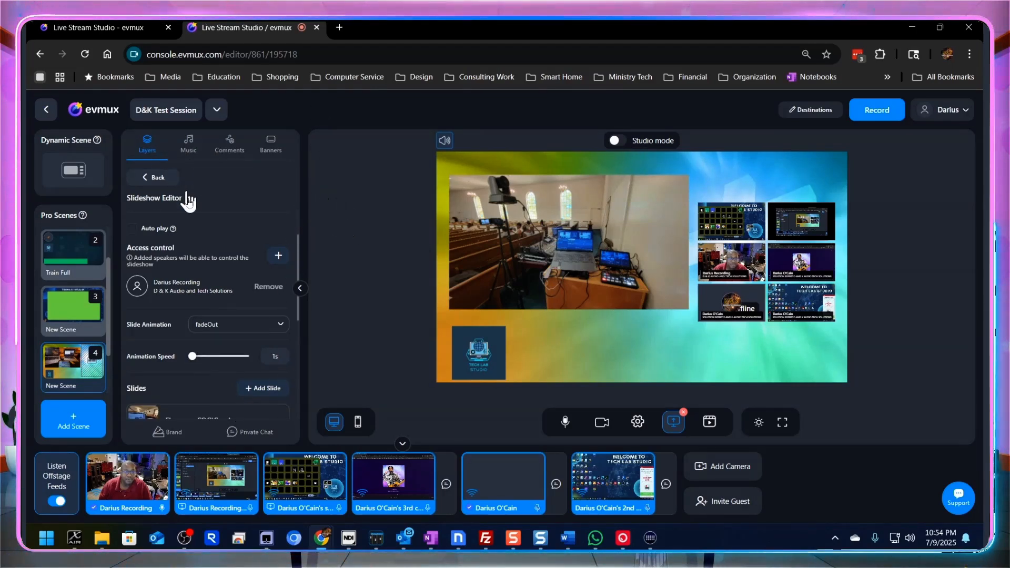
pyautogui.click(157, 179)
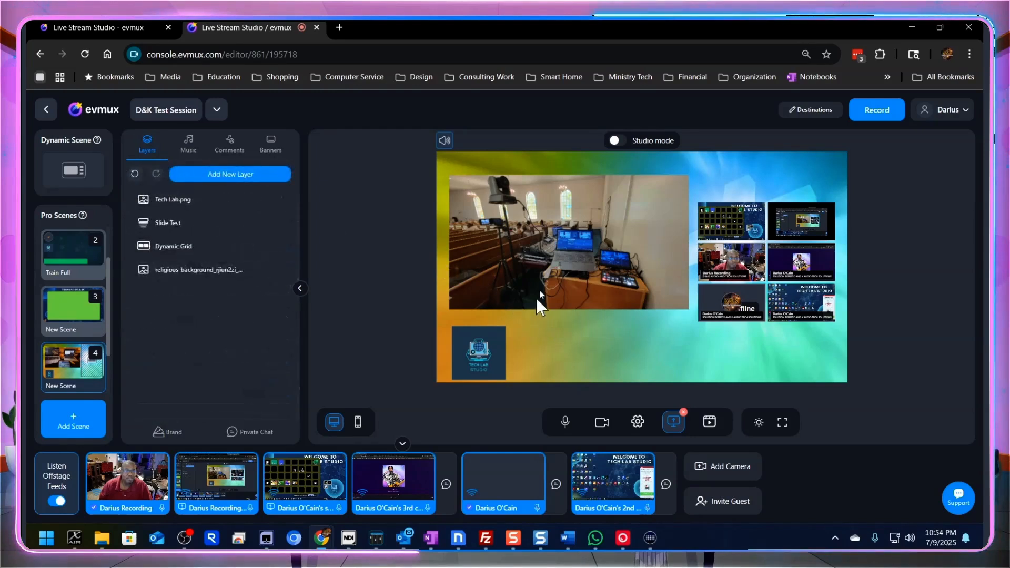
# - Advance the Slide Test slideshow on the canvas to slide 5 to check the faster transition
pyautogui.moveTo(562, 239)
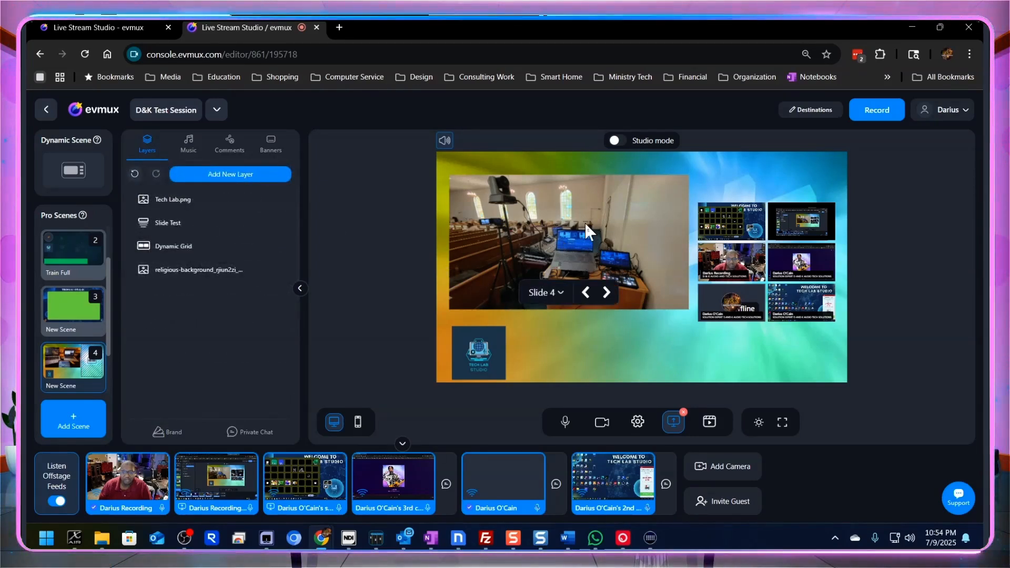
pyautogui.click(608, 295)
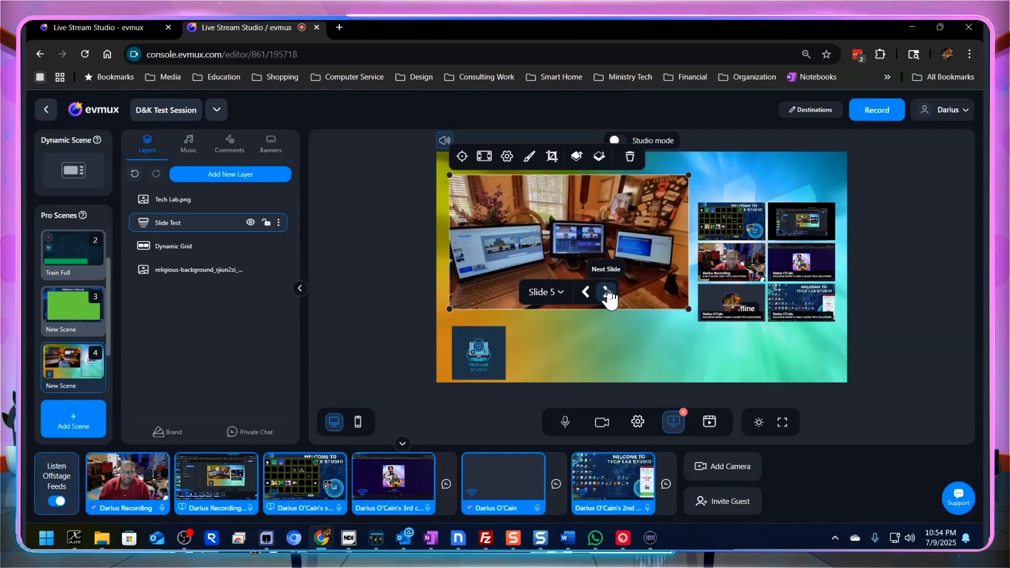
pyautogui.click(608, 294)
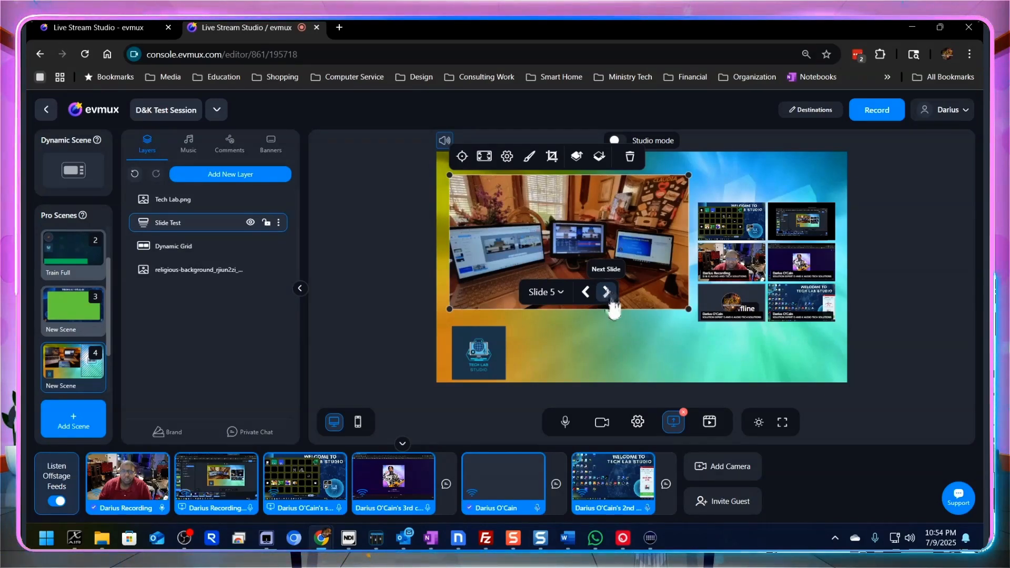